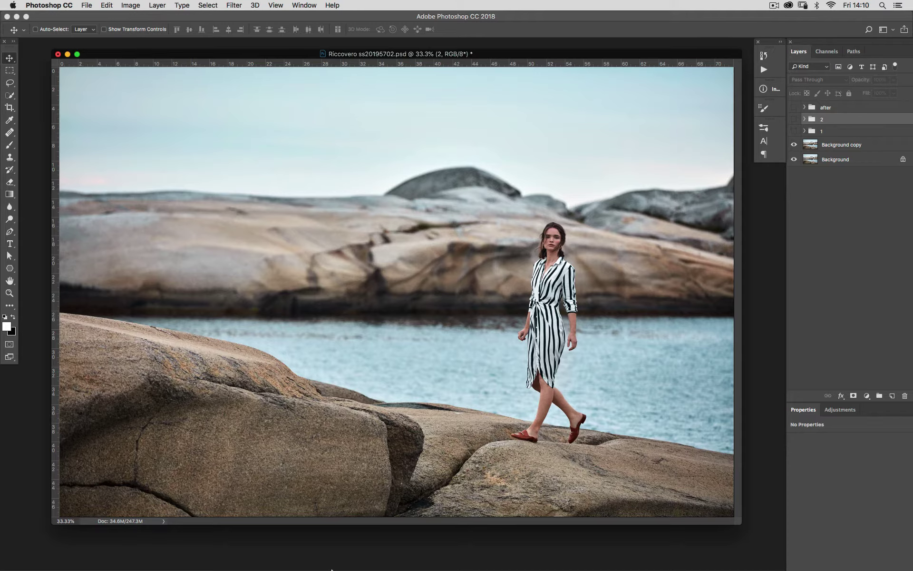
Step: Bring Safari forward, adjust its window and scroll the 'royalty free lens flare' image results
mouse_move(332, 569)
left_click(90, 562)
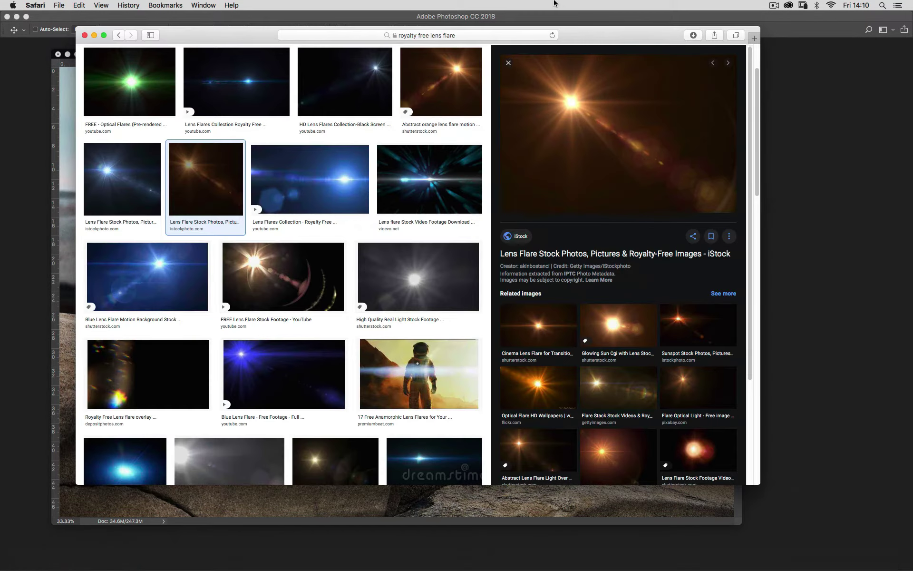
left_click_drag(598, 35, 615, 32)
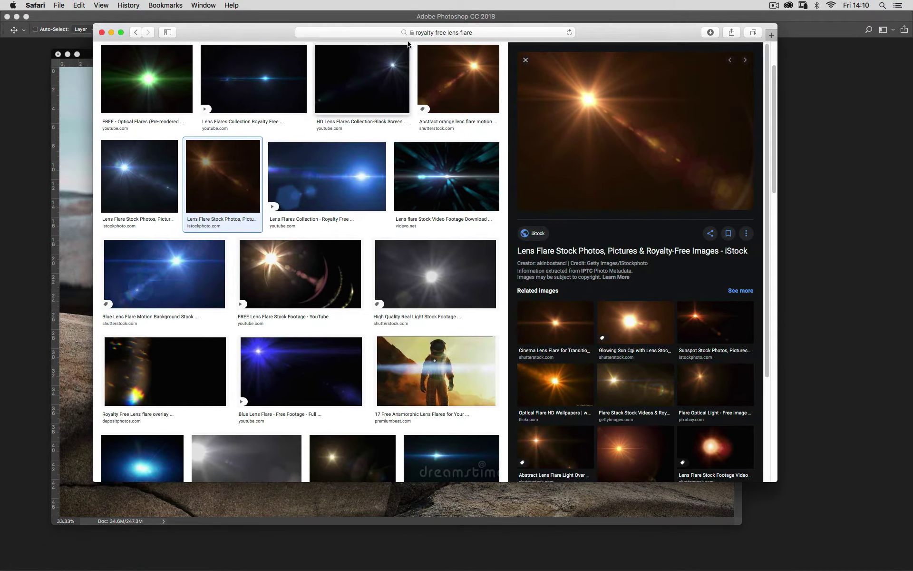
left_click_drag(619, 31, 621, 36)
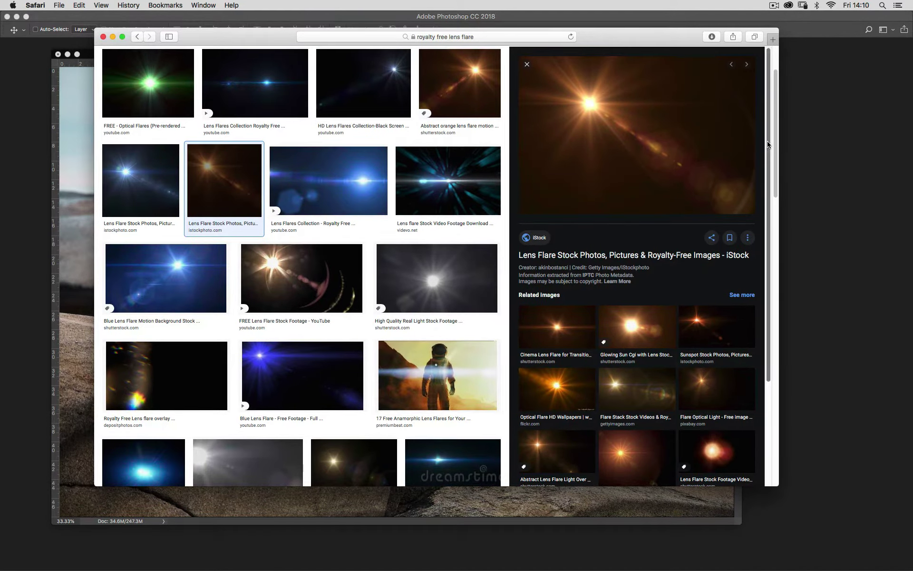
scroll(773, 208, "down", 5)
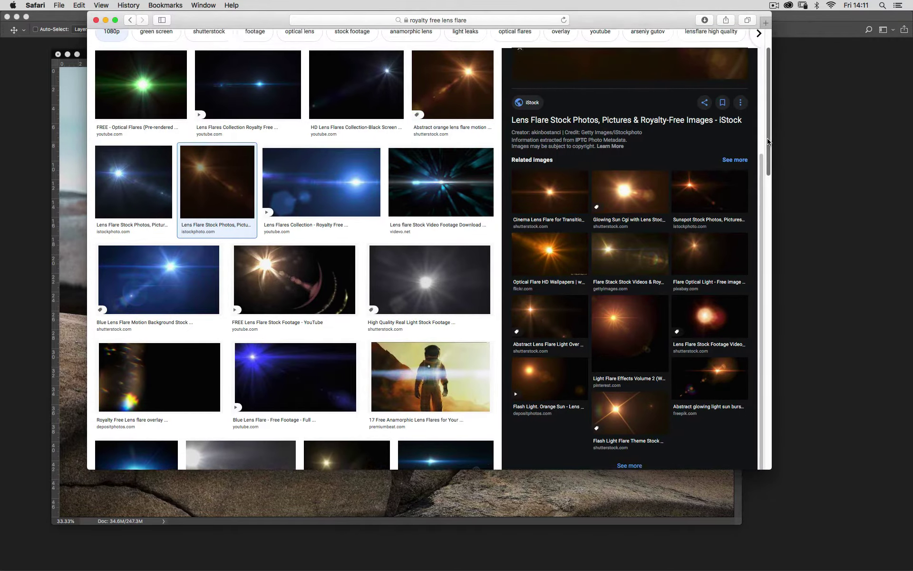
left_click_drag(771, 171, 763, 113)
Step: Preview six flare candidates, including the blue iStock, High Quality Real Light and blue glow images
left_click(123, 236)
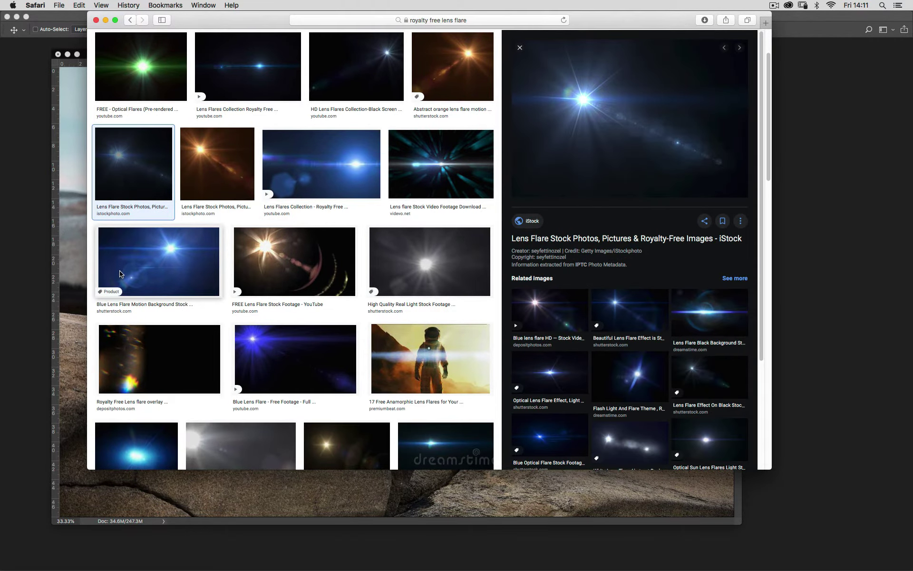
left_click(428, 179)
left_click(431, 245)
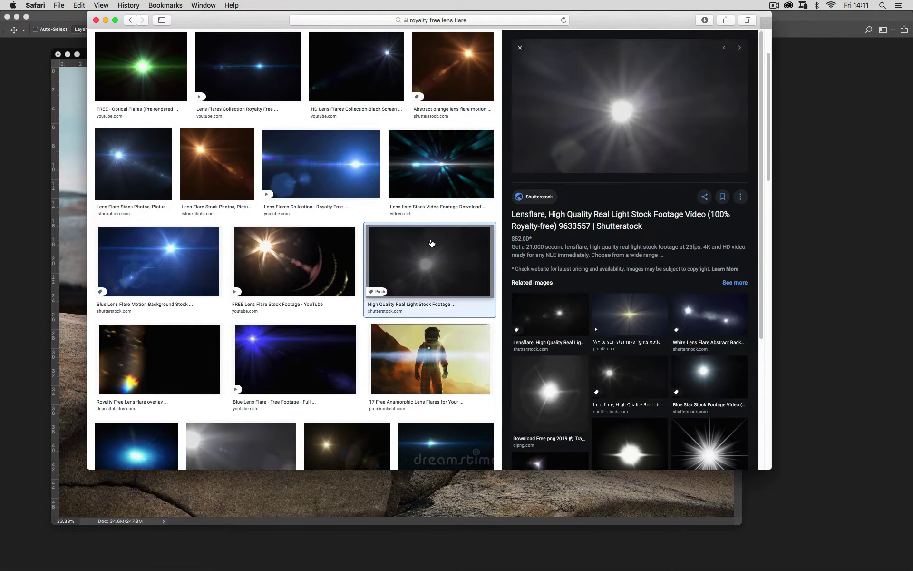
left_click(194, 367)
left_click(291, 361)
left_click(178, 447)
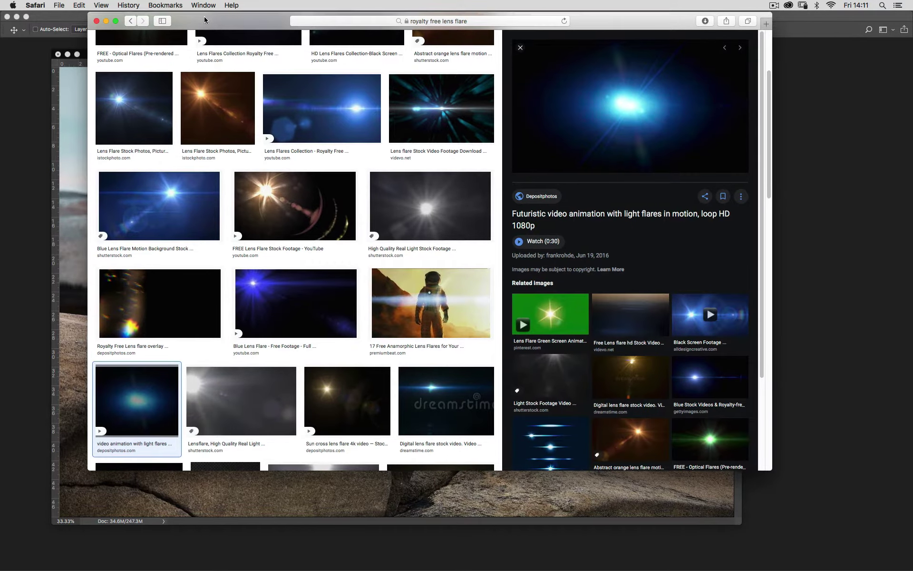
left_click_drag(204, 18, 209, 56)
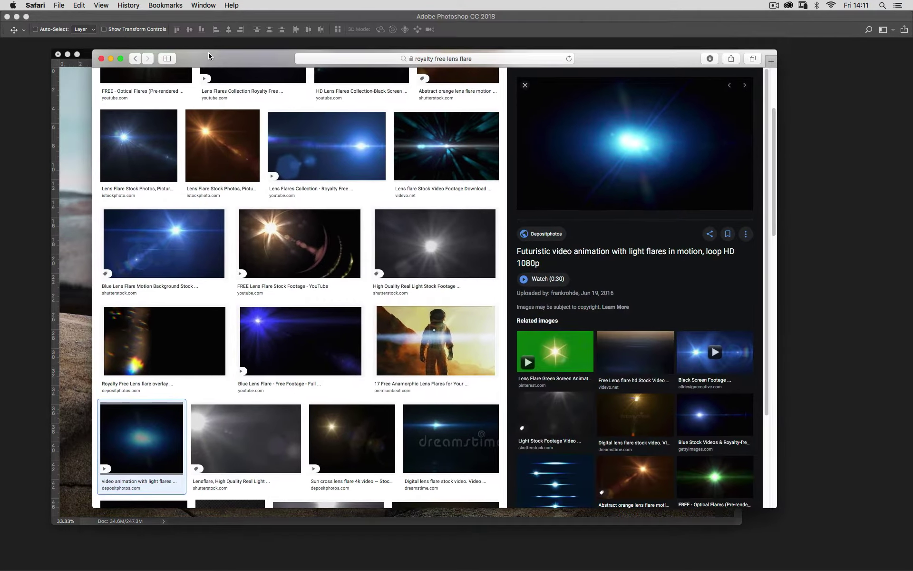
Step: Hide Safari and bring the lens_flare_25 1.jpg document window over to the left
key("super+Tab")
mouse_move(788, 568)
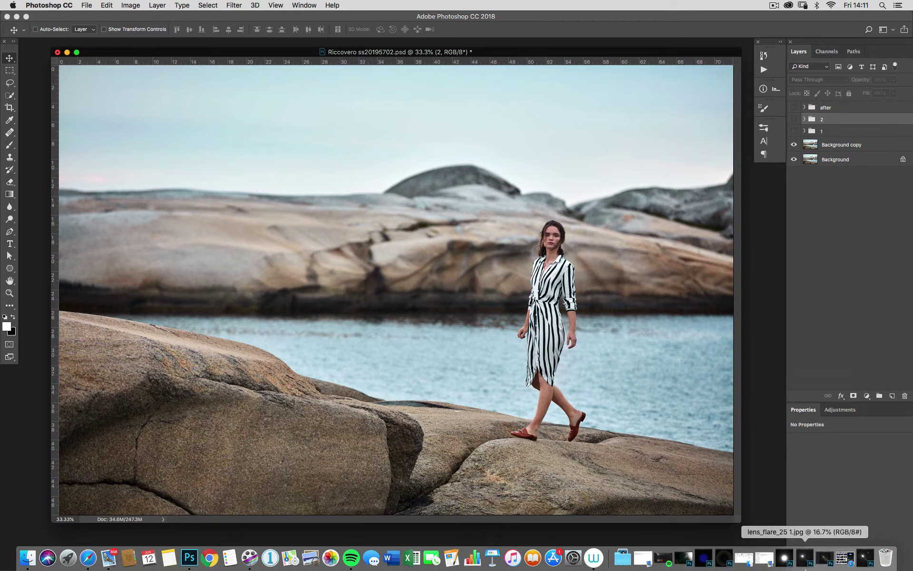
left_click(804, 558)
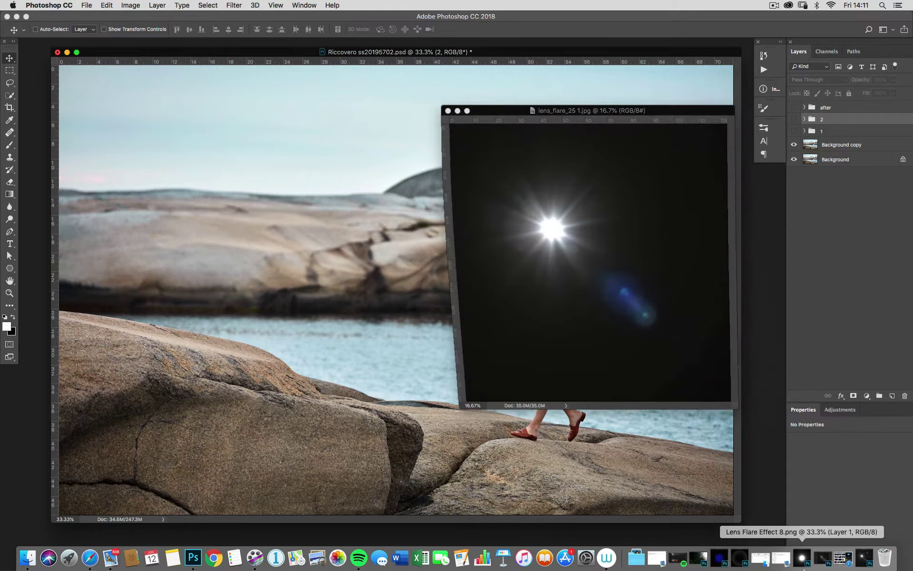
left_click_drag(685, 112, 273, 164)
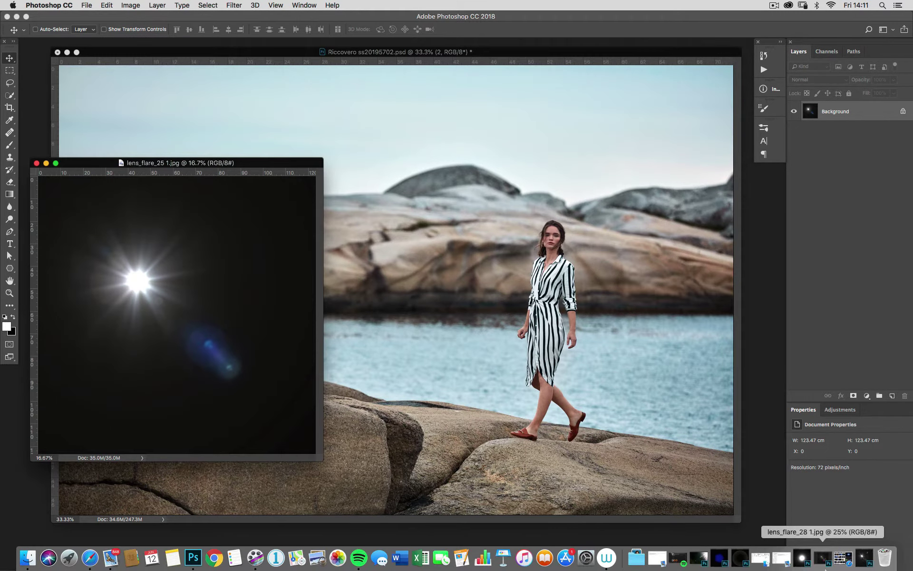
Step: Bring up lens_flare_28 1.jpg at 12.5% and arrange both flare windows beside the seaside photo
left_click(823, 558)
key("super+minus")
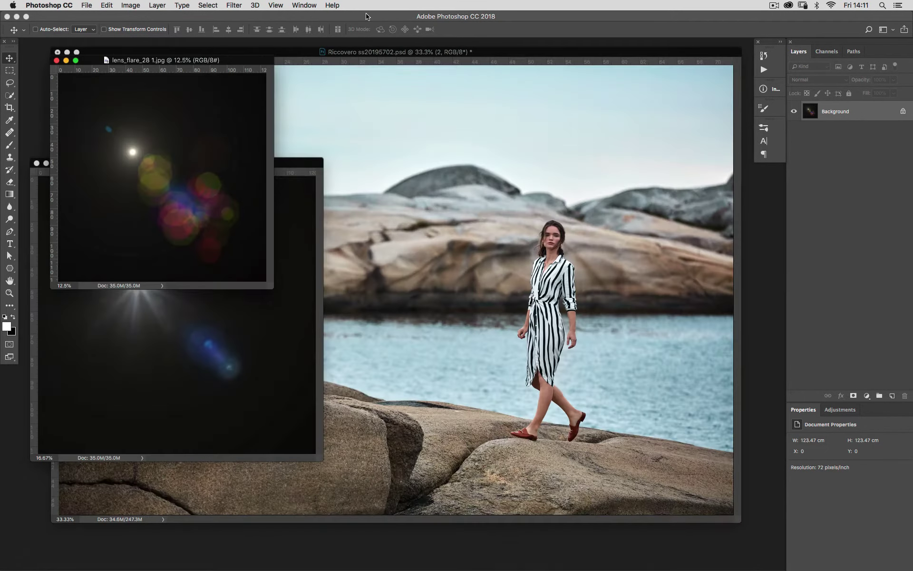
left_click_drag(261, 59, 785, 80)
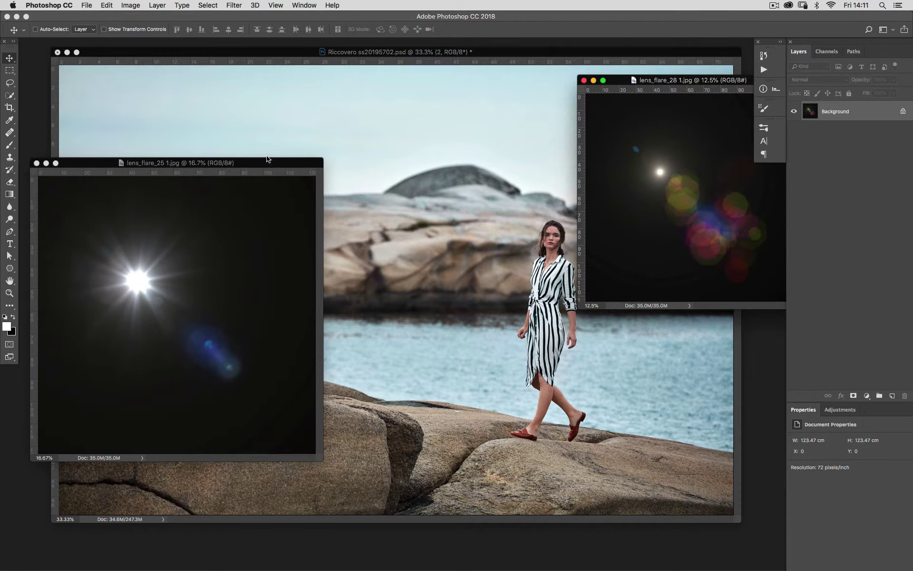
left_click_drag(176, 163, 667, 235)
left_click_drag(614, 80, 523, 50)
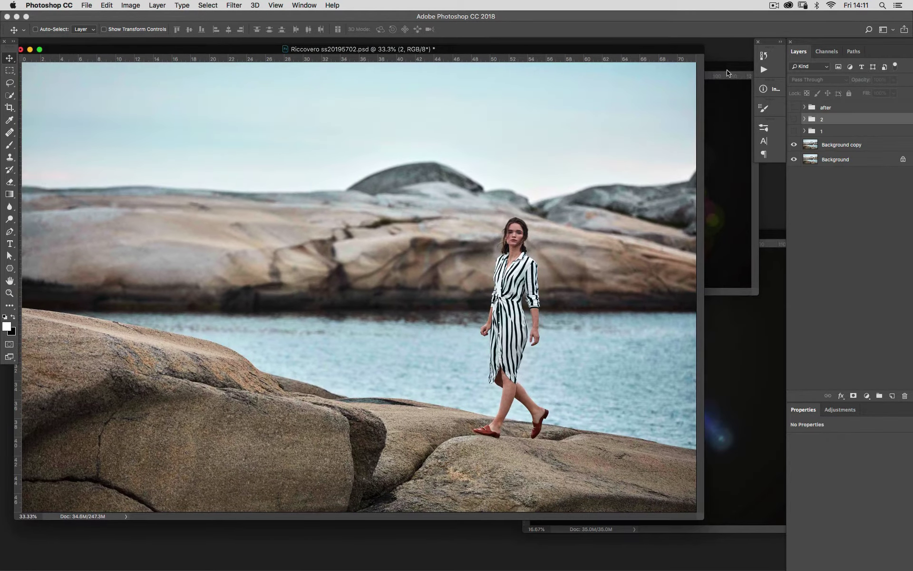
left_click(733, 67)
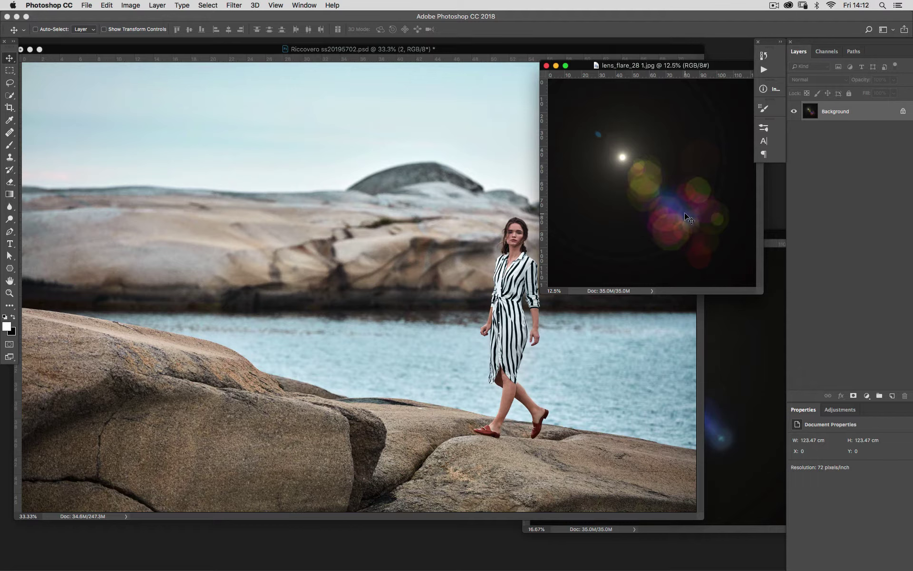
left_click_drag(727, 64, 751, 101)
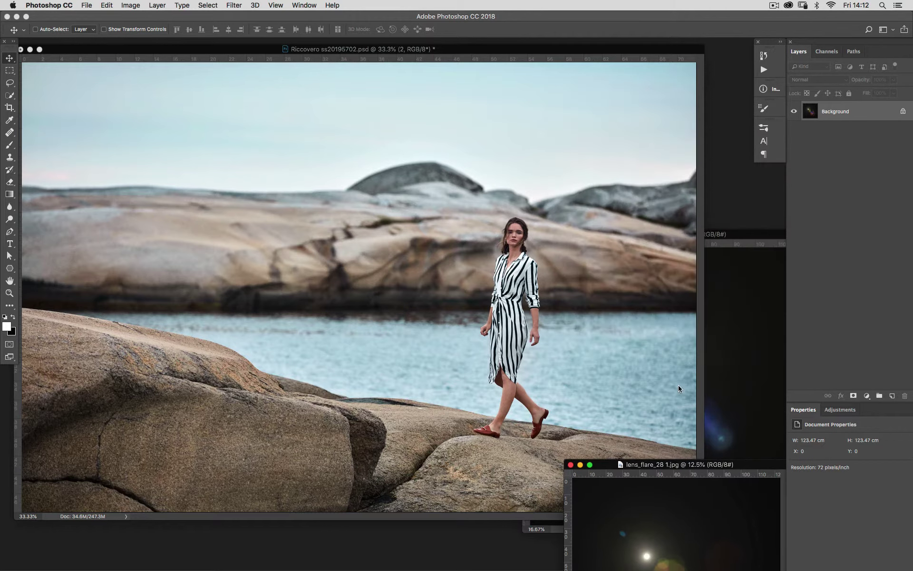
left_click_drag(740, 238, 713, 79)
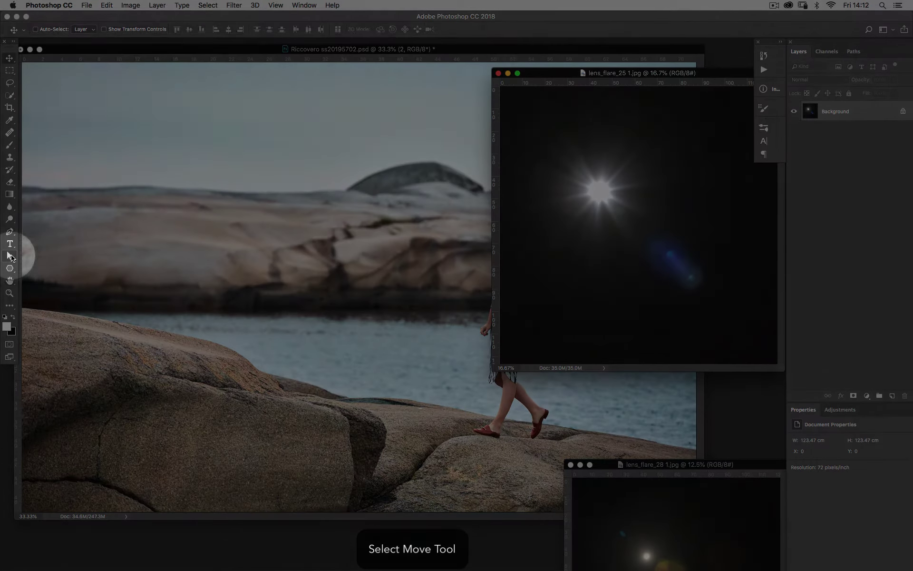
Step: Move the lens_flare_25 flare into the seaside document as a new layer with the Move tool
left_click(9, 256)
left_click_drag(635, 73, 646, 74)
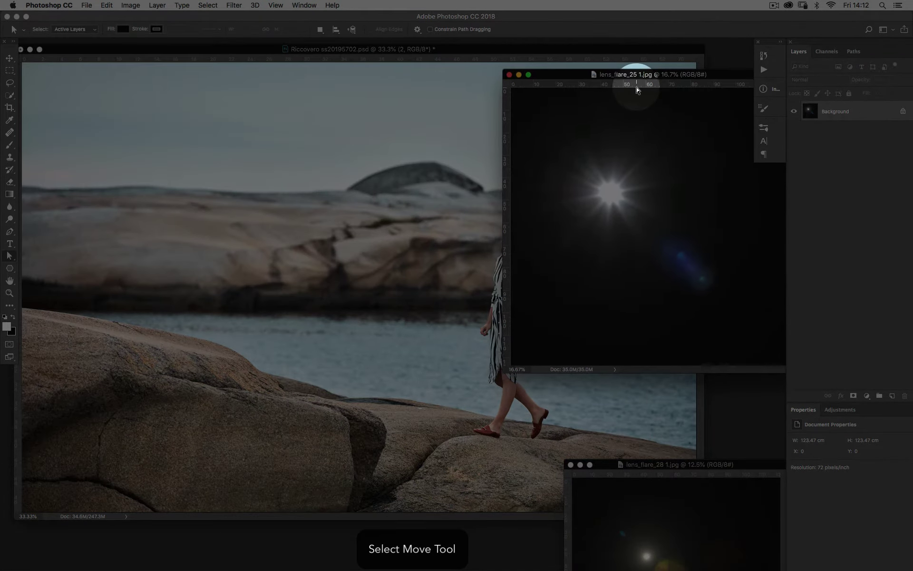
key("v")
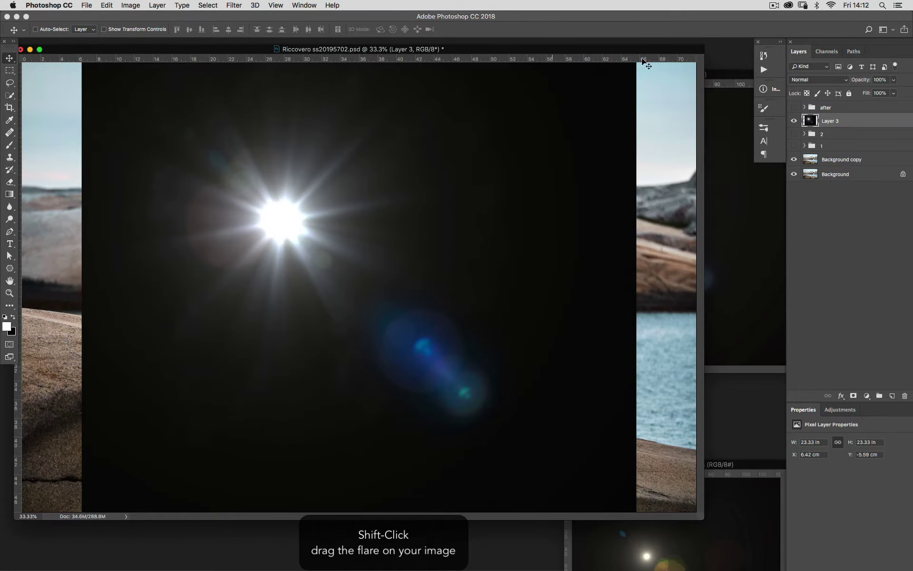
left_click_drag(666, 49, 698, 53)
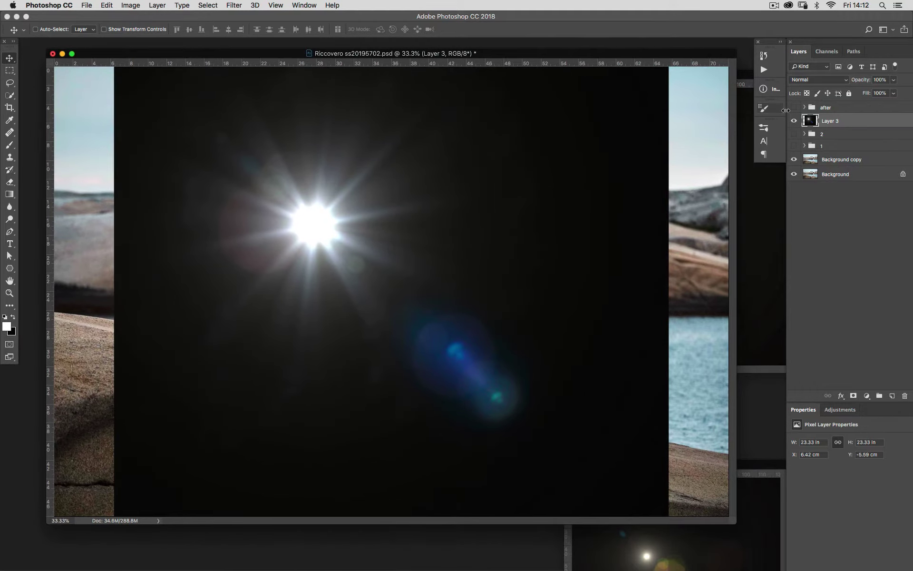
Step: Toggle Layer 3's visibility to compare, then set its blend mode to Screen
left_click(794, 121)
left_click(794, 121)
left_click(794, 121)
left_click(793, 121)
left_click(819, 80)
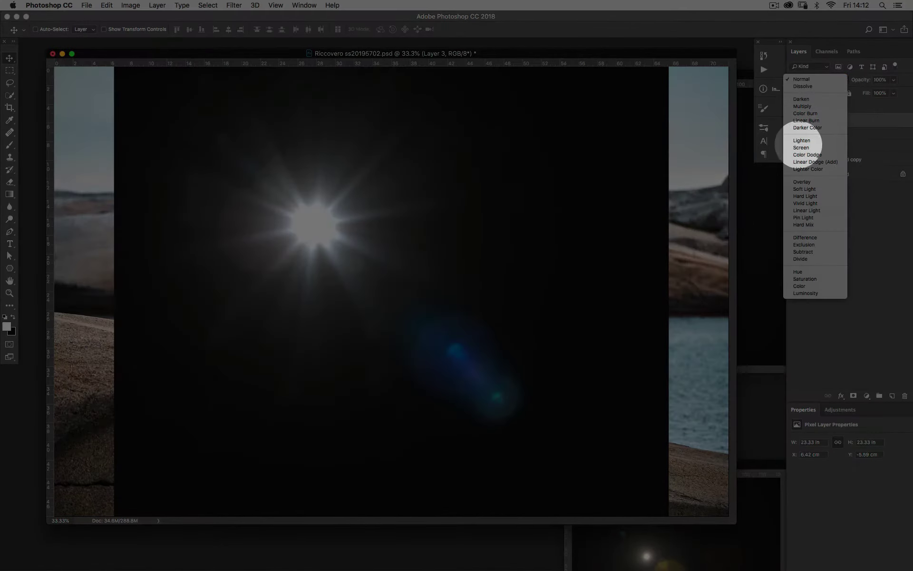
left_click(801, 147)
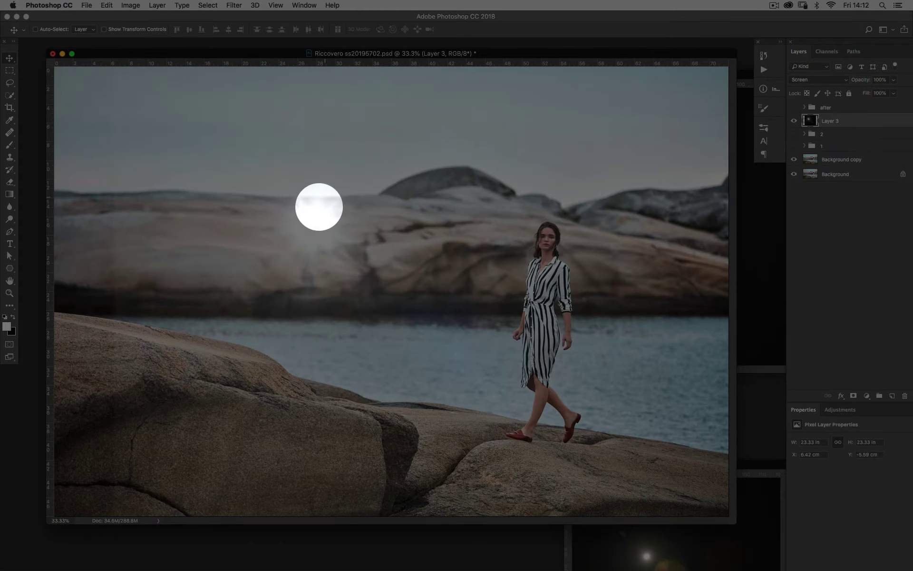
Step: Drag the screened flare onto the far rock ridge and switch to Full Screen Mode with Menu Bar
left_click_drag(318, 213, 369, 195)
key("f")
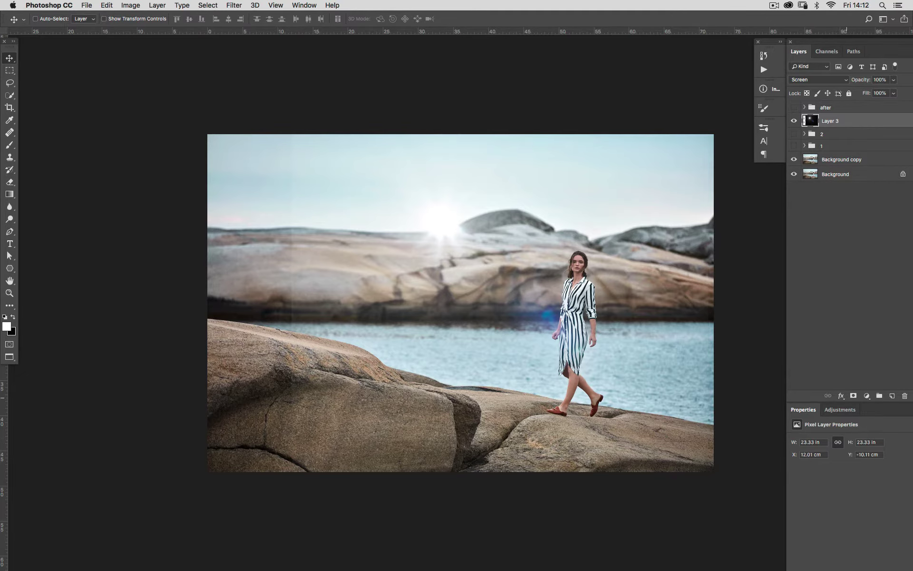
Step: Add a white layer mask to Layer 3 and set up a soft black 600 px brush
left_click(854, 396)
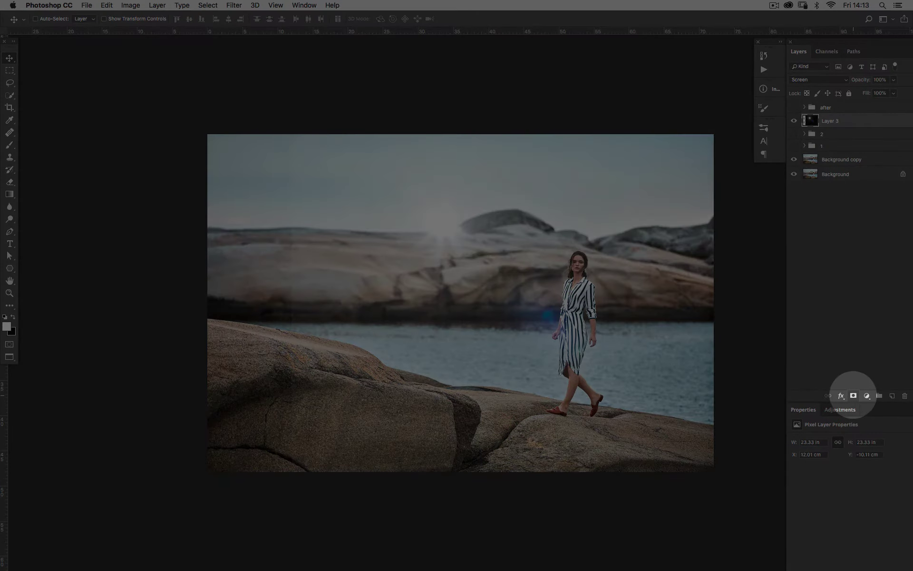
left_click(854, 396)
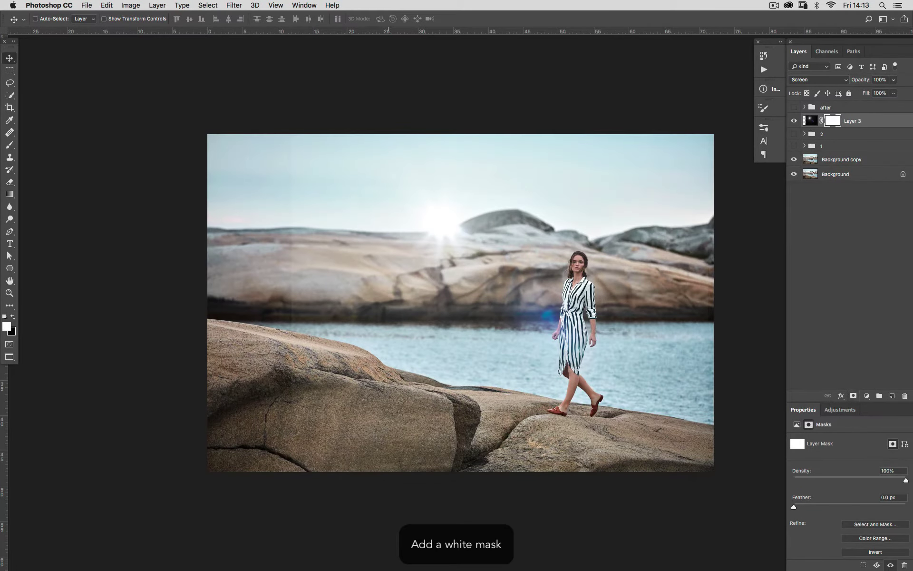
key("x")
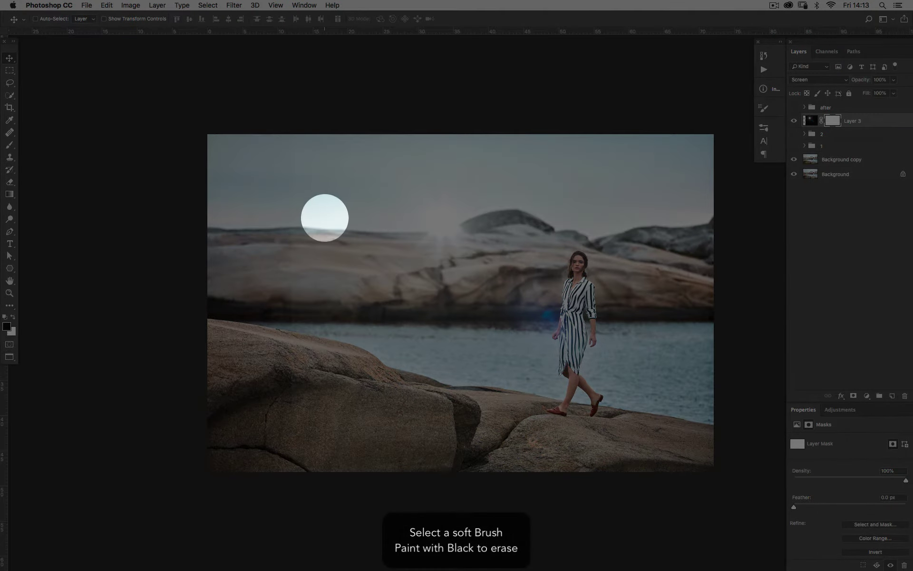
key("b")
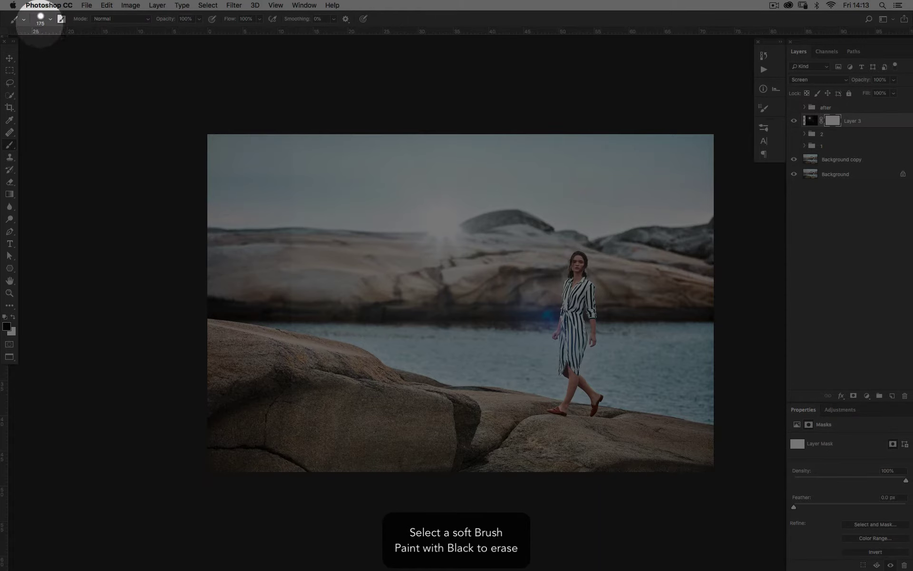
left_click(41, 19)
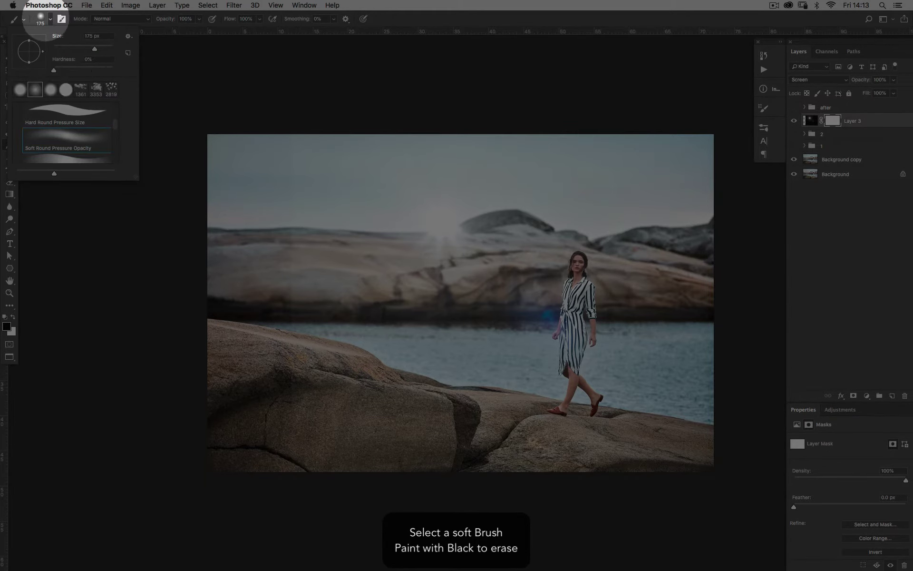
key("Return")
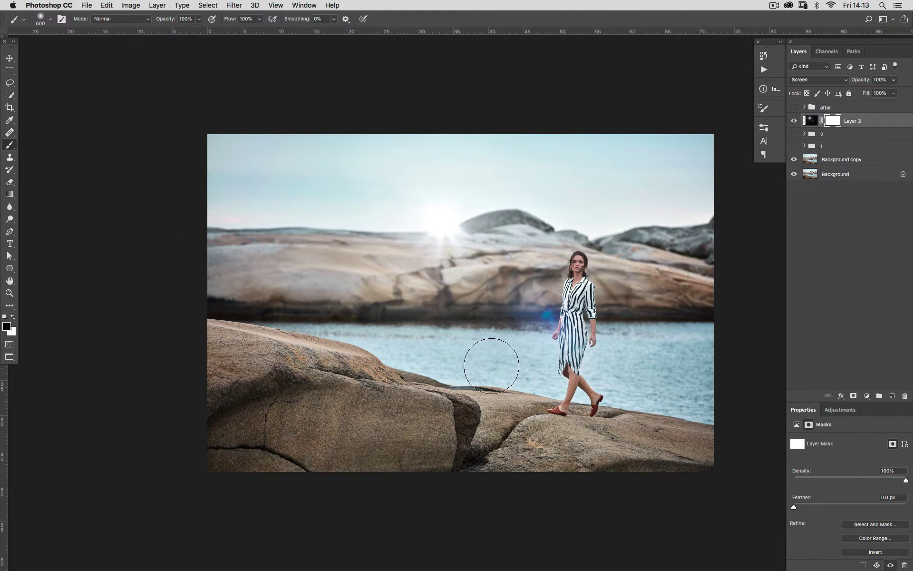
Step: Paint parts of the flare out on the mask, then toggle Layer 3 on and off to compare
left_click_drag(638, 474, 628, 413)
key("super+equal")
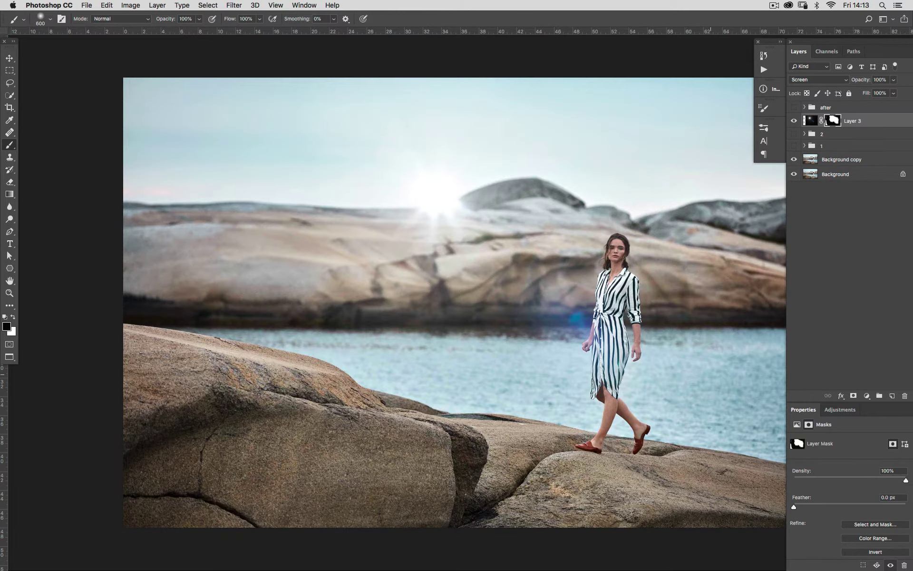
scroll(452, 304, "right", 3)
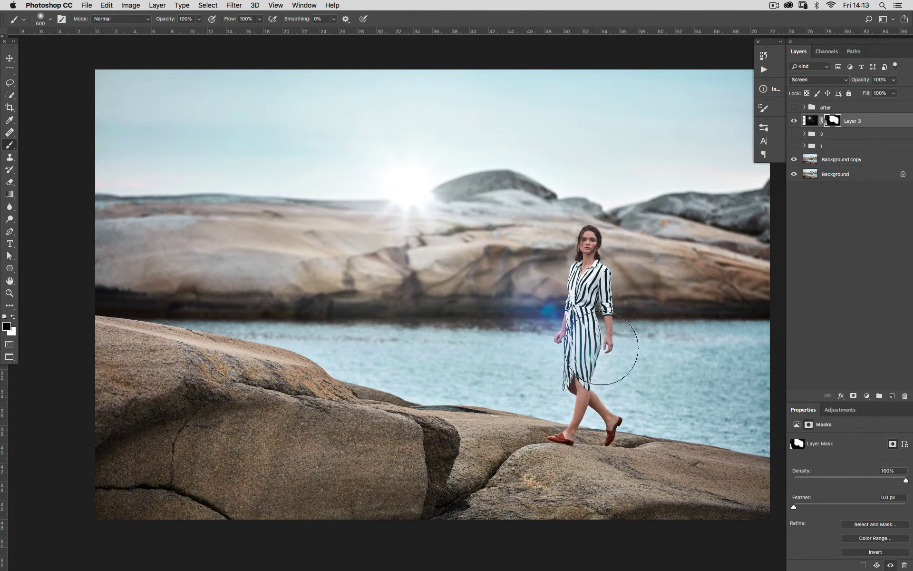
left_click(794, 121)
left_click(794, 120)
left_click(794, 120)
left_click(794, 120)
left_click(794, 121)
left_click(794, 121)
Step: Scale Layer 3 to 80.54%, rotate it about 7°, nudge it slightly and commit the transform
key("super+t")
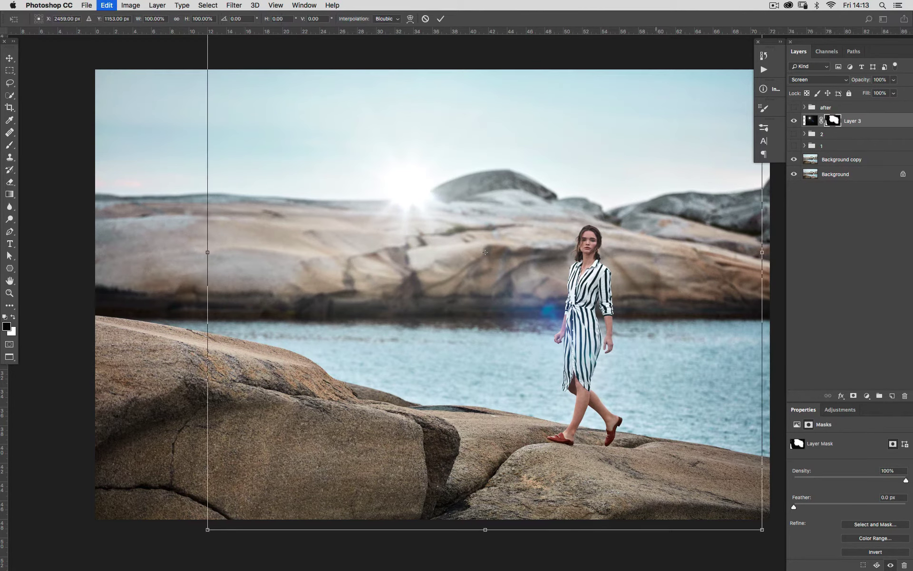
key("super+minus")
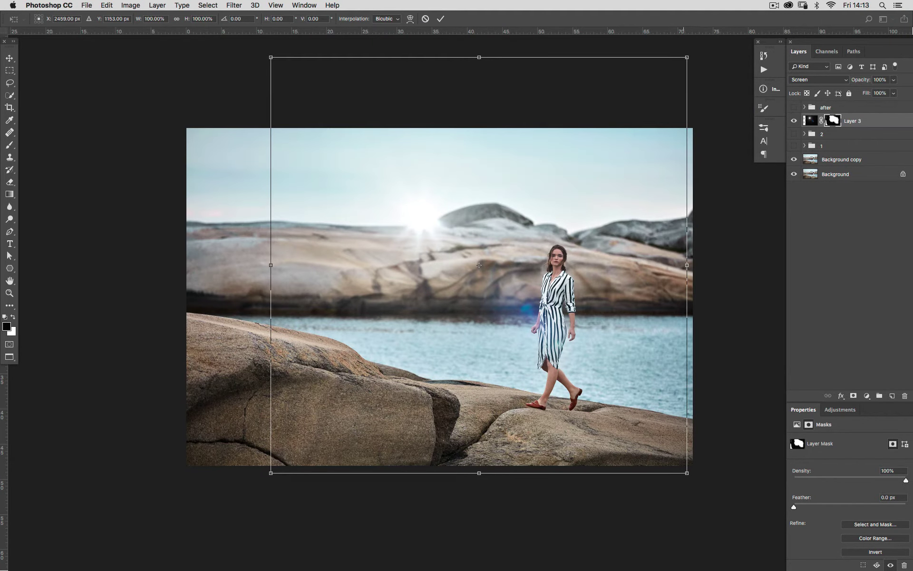
left_click_drag(687, 57, 646, 191)
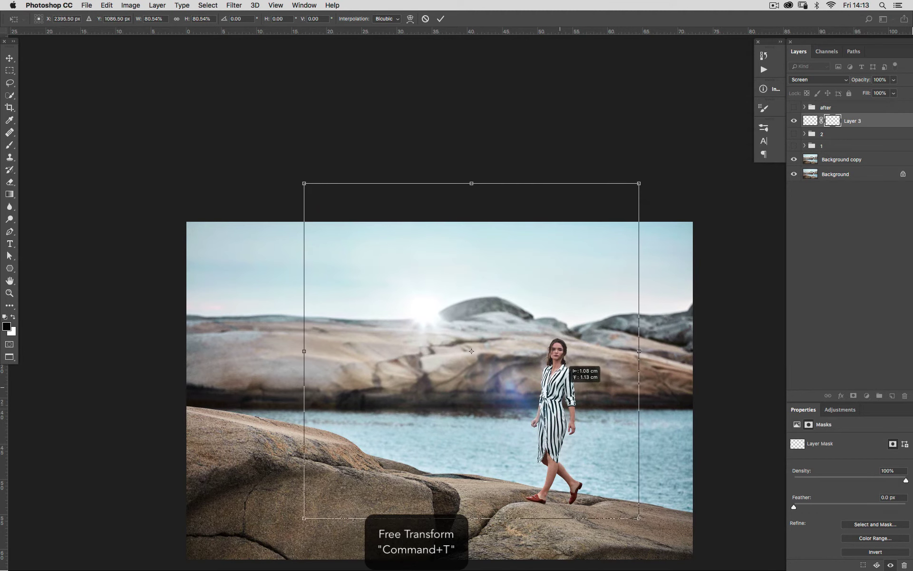
left_click_drag(699, 393, 697, 417)
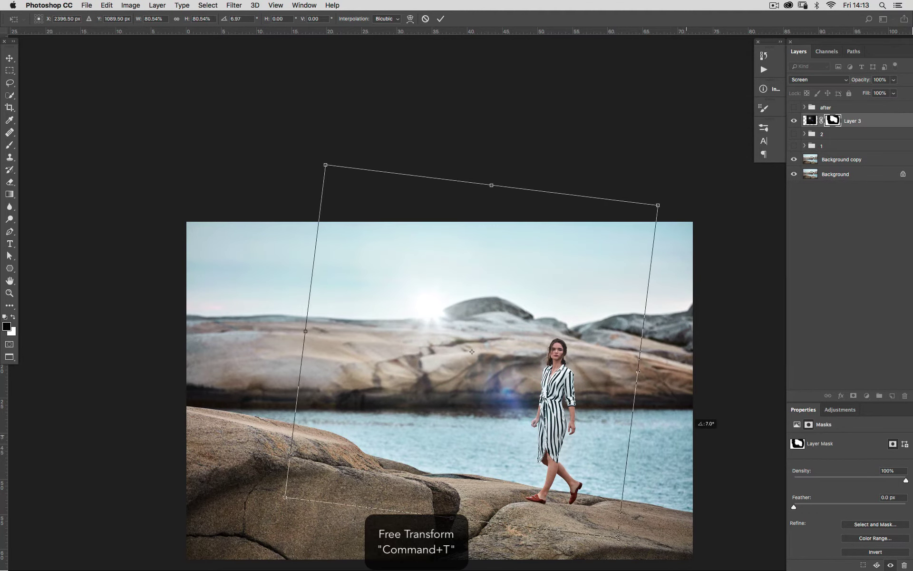
left_click_drag(472, 352, 475, 354)
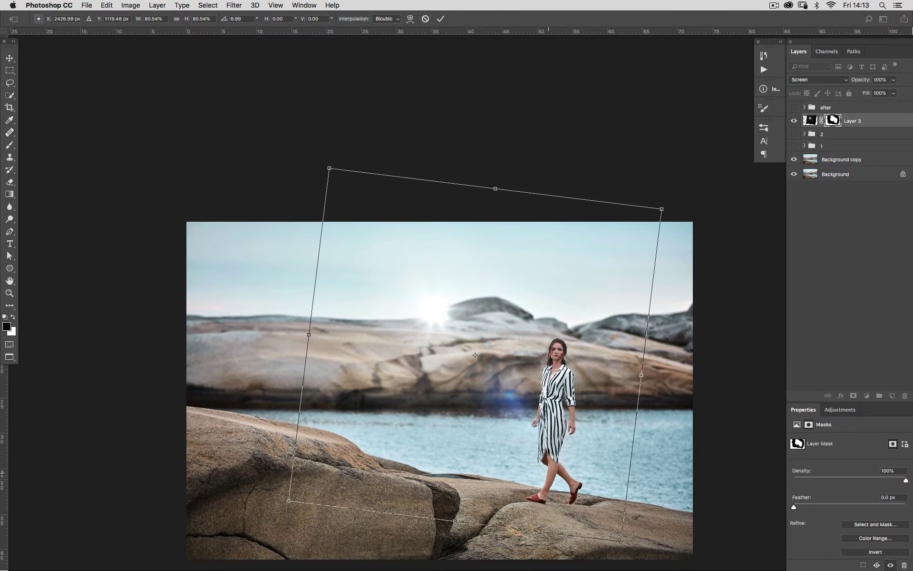
key("Return")
key("b")
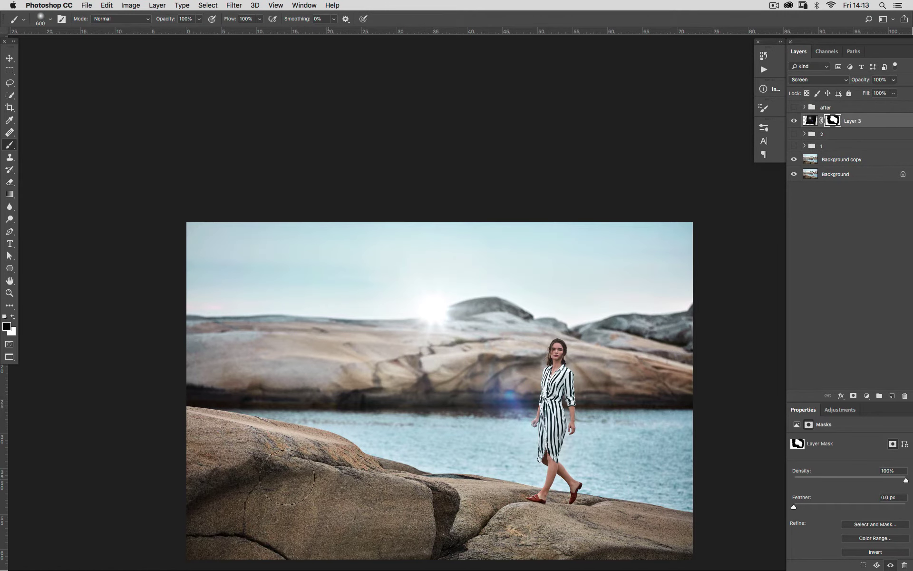
key("super+equal")
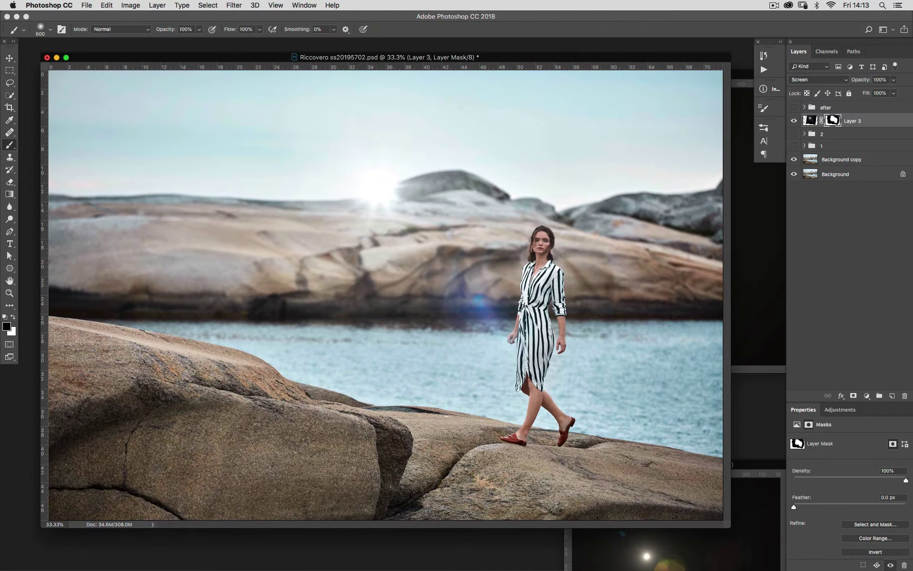
Step: Copy the lens_flare_28 photo into the seaside document as Layer 4 with the Move tool
key("super+minus")
key("x")
left_click_drag(675, 465, 625, 140)
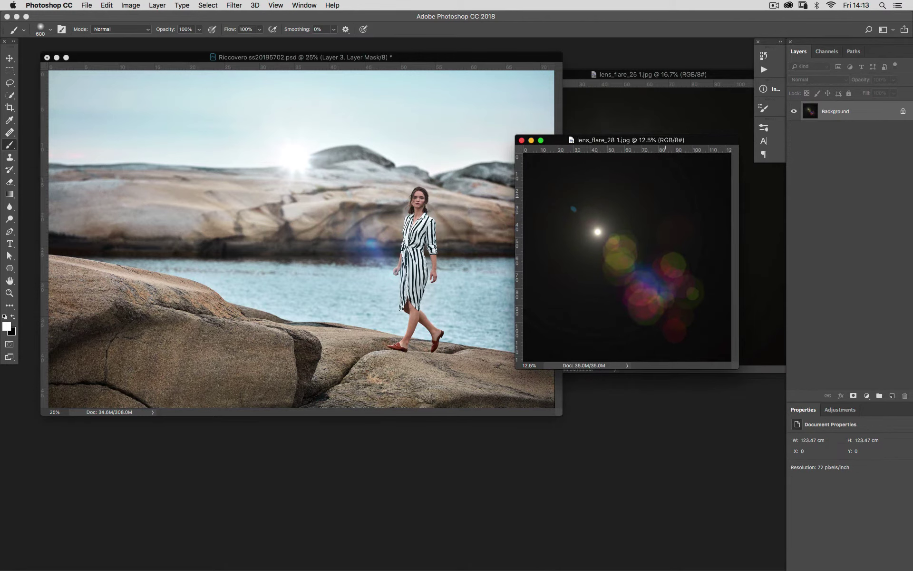
key("v")
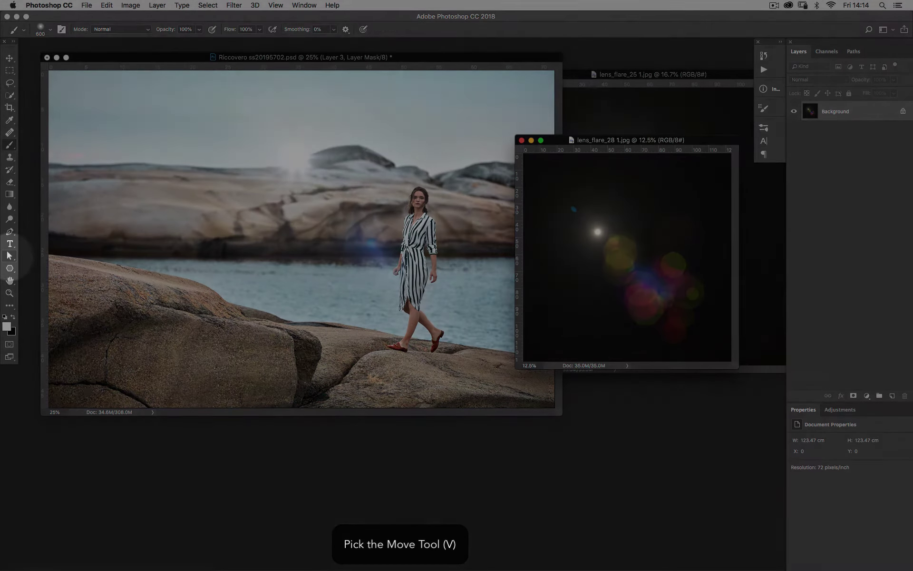
left_click(10, 256)
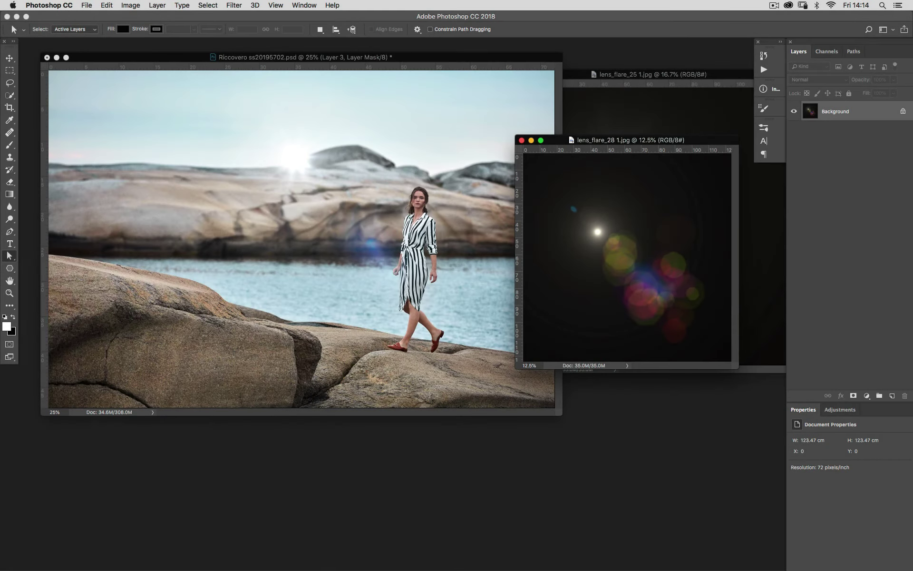
left_click_drag(638, 234, 523, 206)
key("v")
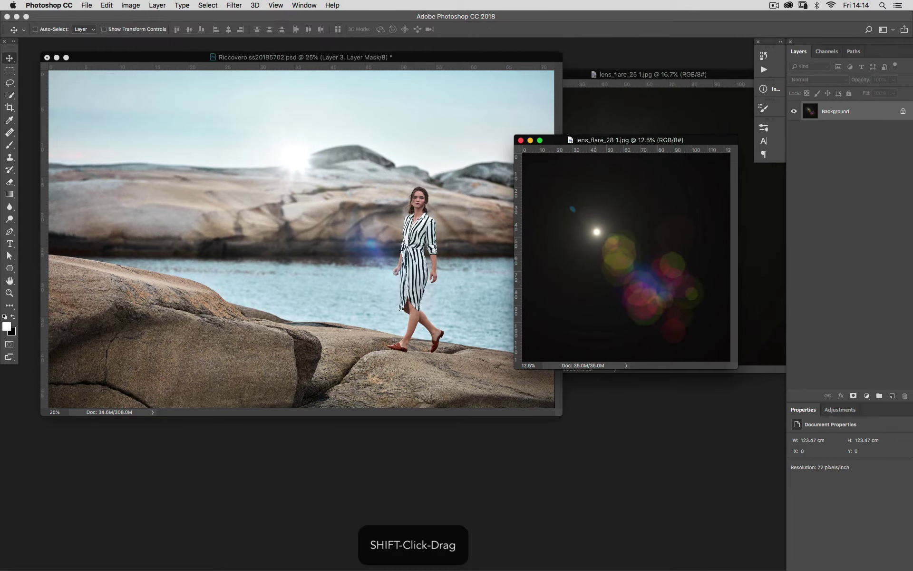
left_click_drag(599, 267, 340, 248)
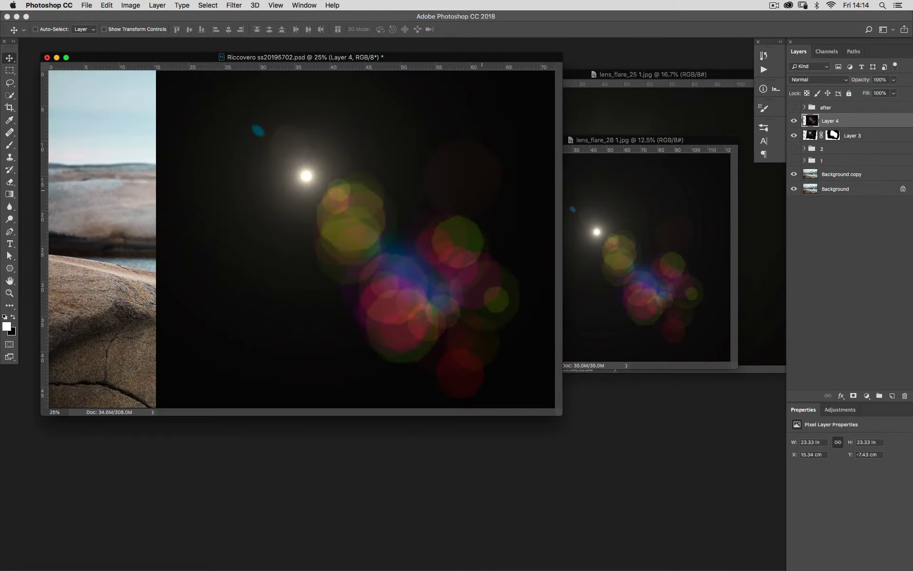
left_click_drag(699, 140, 778, 138)
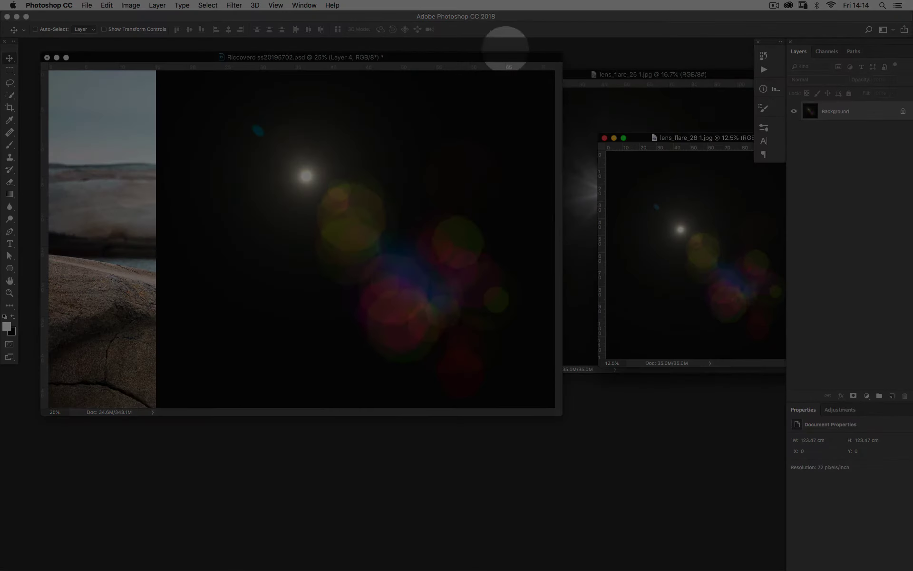
left_click_drag(521, 58, 535, 61)
Step: Blend Layer 4 in Screen mode, after briefly trying Lighten
left_click(818, 79)
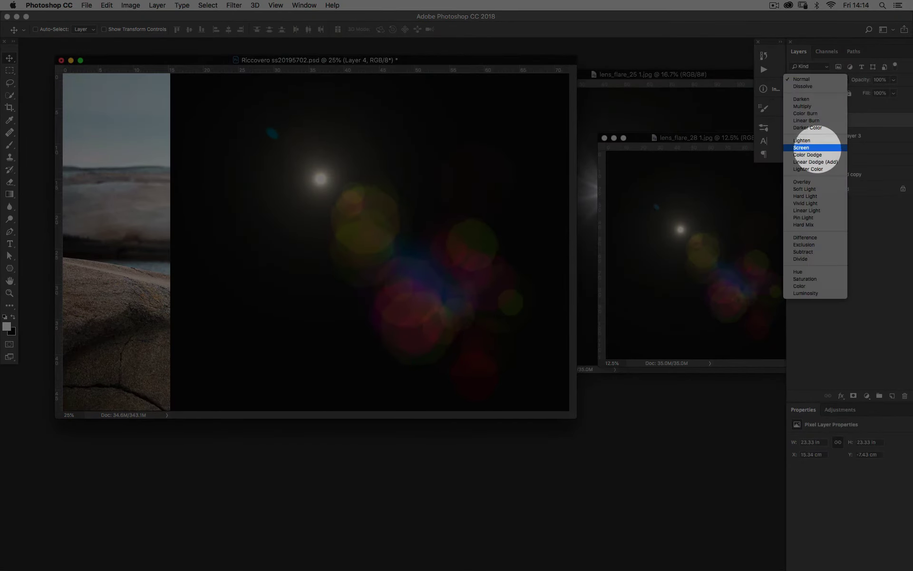
left_click(809, 147)
left_click(808, 79)
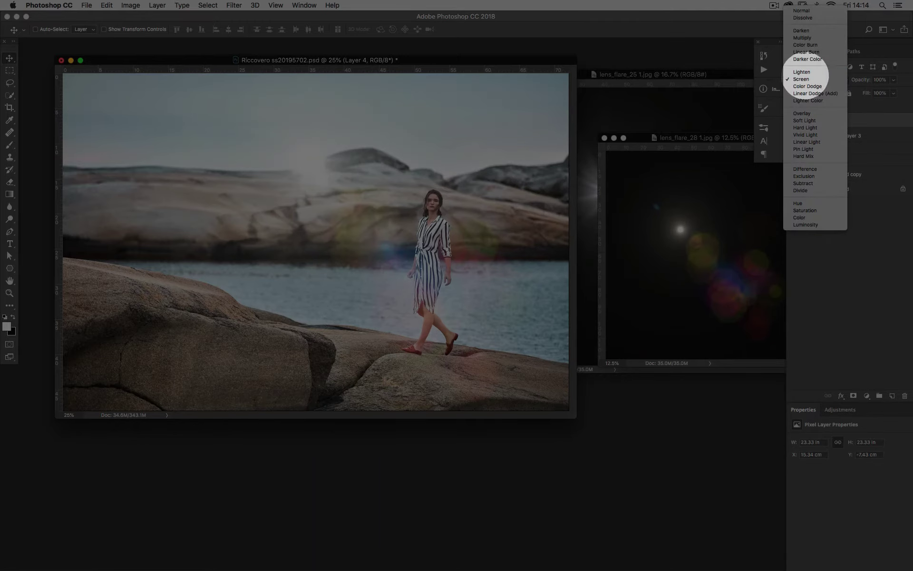
left_click(802, 72)
left_click(807, 80)
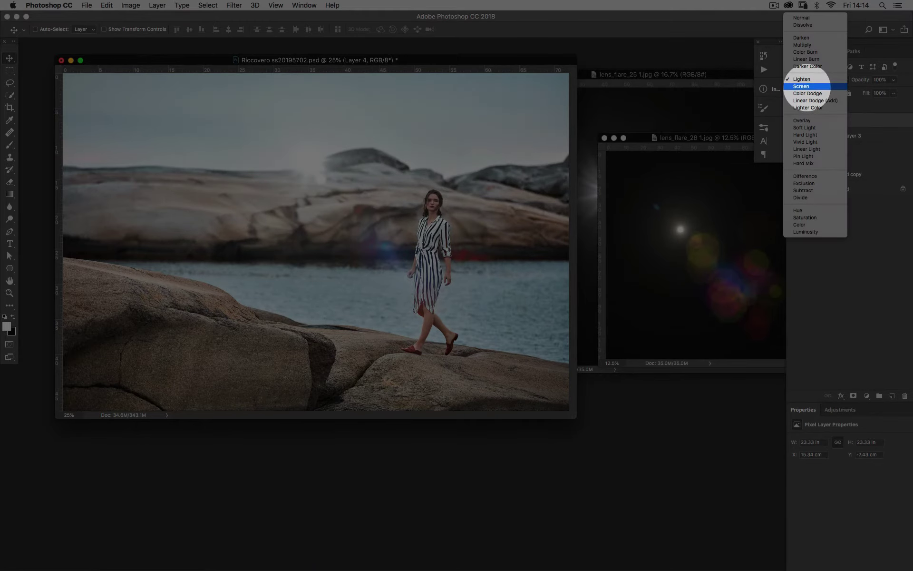
left_click(804, 86)
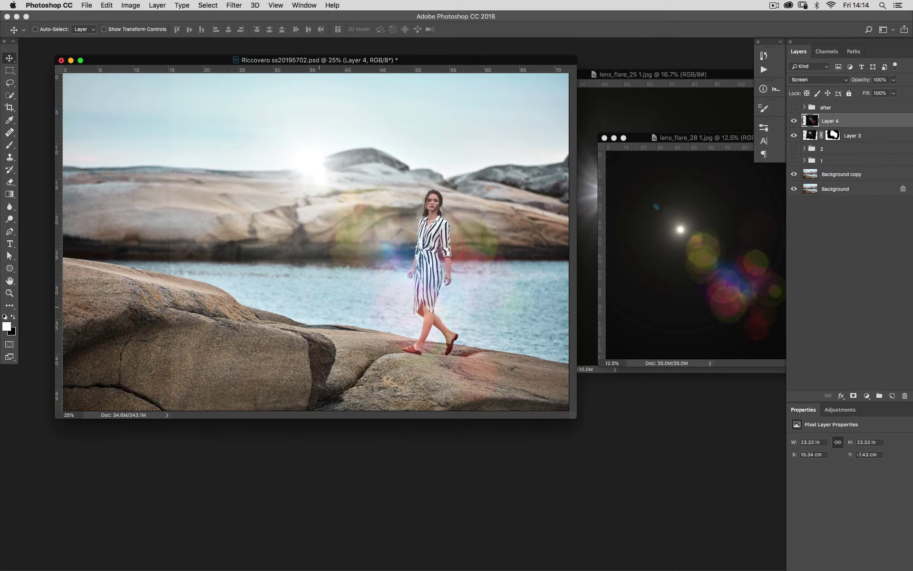
Step: In full-screen view, drag Layer 4's flare above the water at 50% opacity, then restore 100%
key("f")
key("5")
key("v")
left_click_drag(457, 333, 655, 411)
key("0")
scroll(460, 303, "down", 5)
scroll(460, 303, "right", 5)
Step: Transform Layer 4: rotate about 3°, scale to about 66%, move up-right, then zoom to check
left_click_drag(532, 364, 579, 374)
key("super+t")
left_click_drag(312, 296, 313, 300)
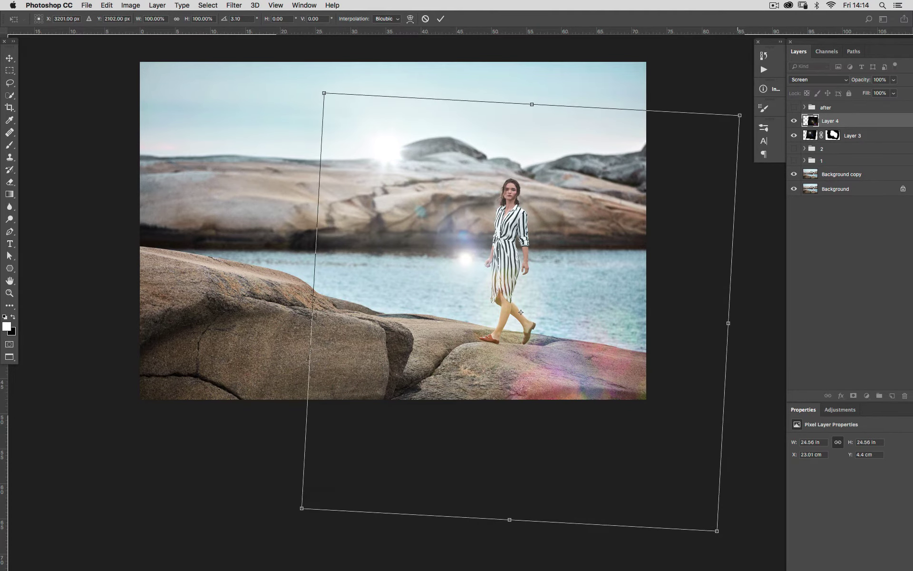
left_click_drag(740, 115, 664, 183)
left_click_drag(521, 312, 530, 303)
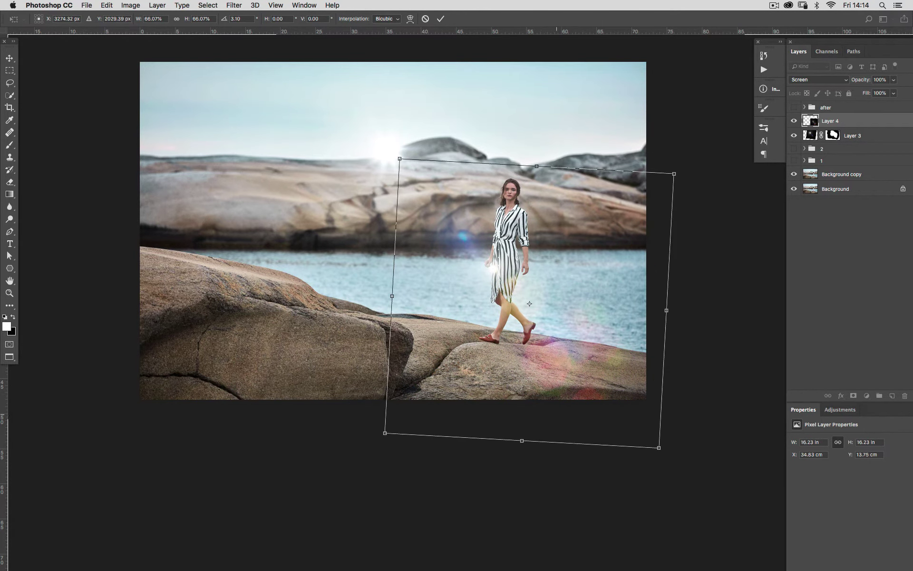
key("Return")
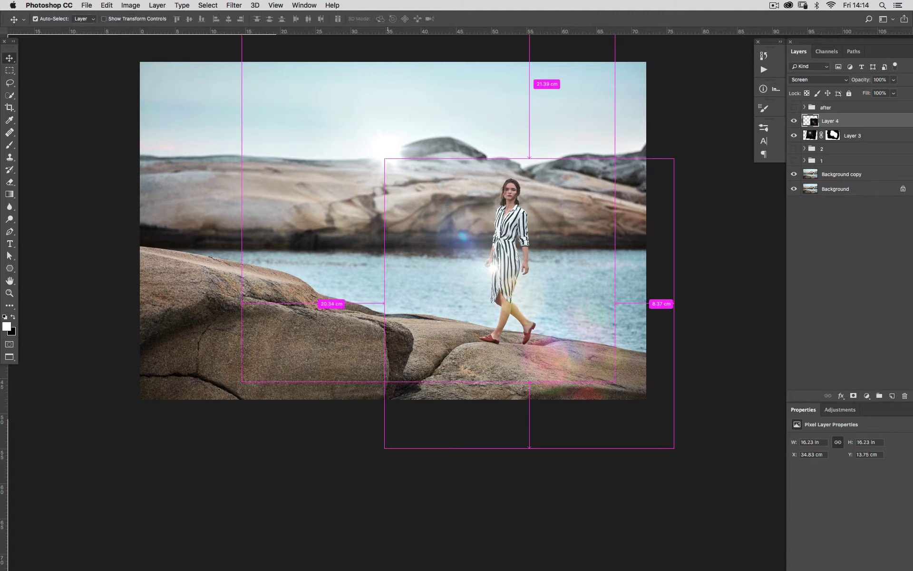
key("super+equal")
key("super+equal")
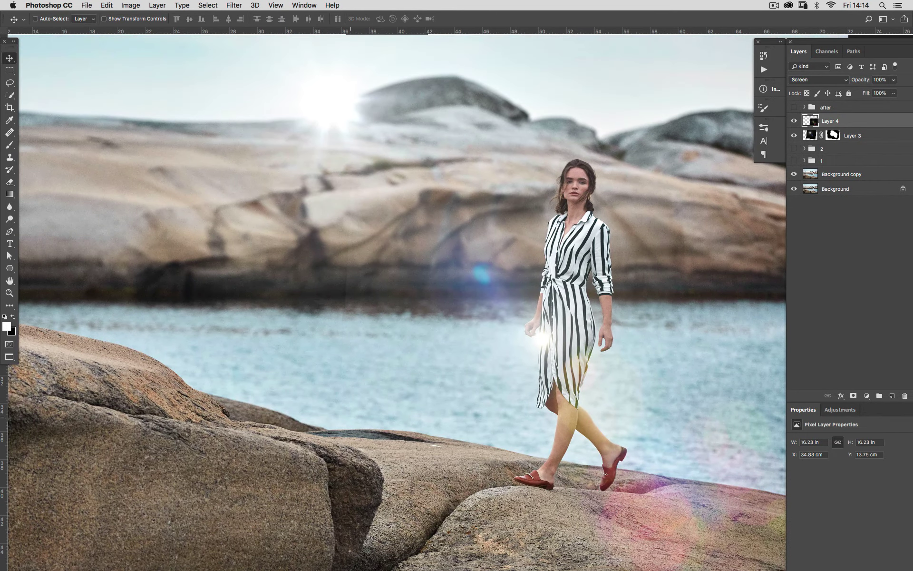
key("super+0")
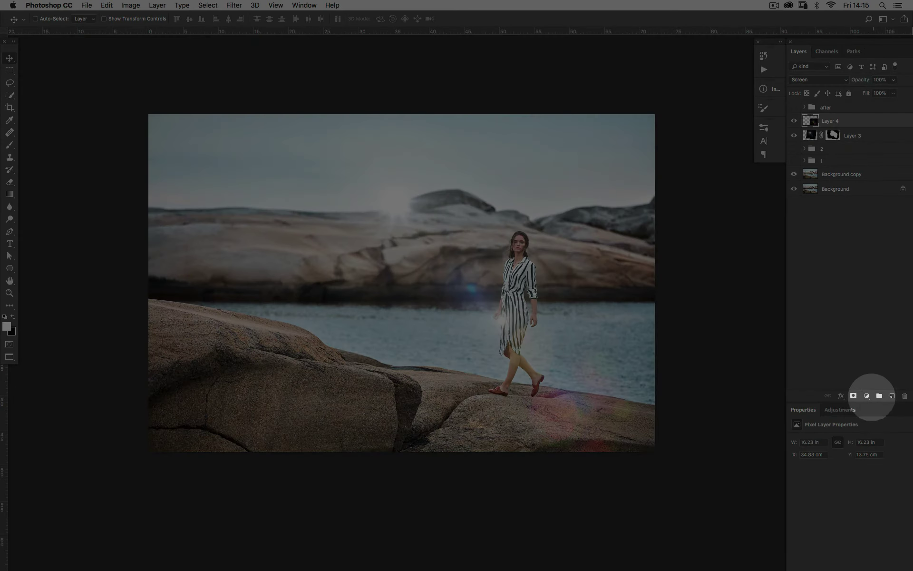
Step: Add a Curves adjustment layer and pull the curve down to darken the image
left_click(867, 396)
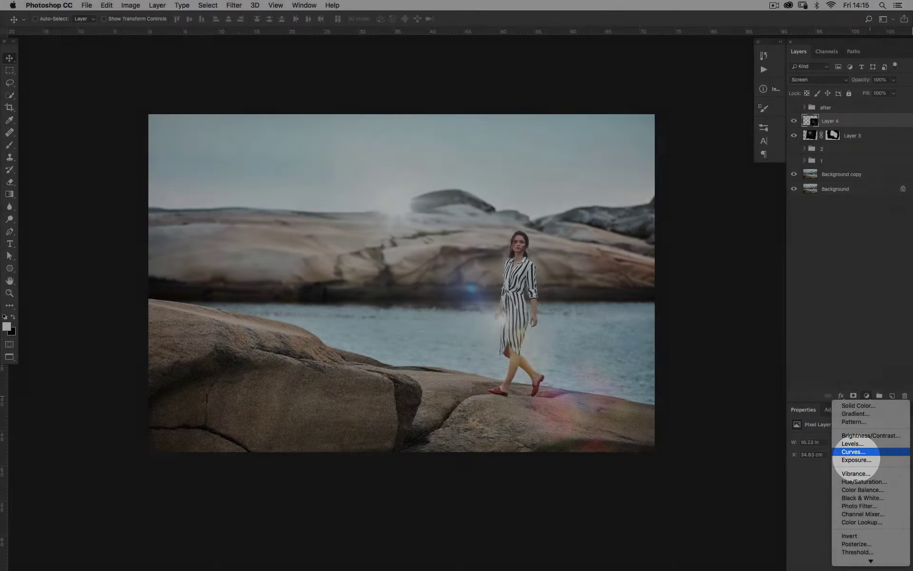
left_click(857, 452)
mouse_move(861, 507)
left_mouse_down()
mouse_move(861, 529)
mouse_move(859, 499)
mouse_move(860, 519)
left_mouse_up()
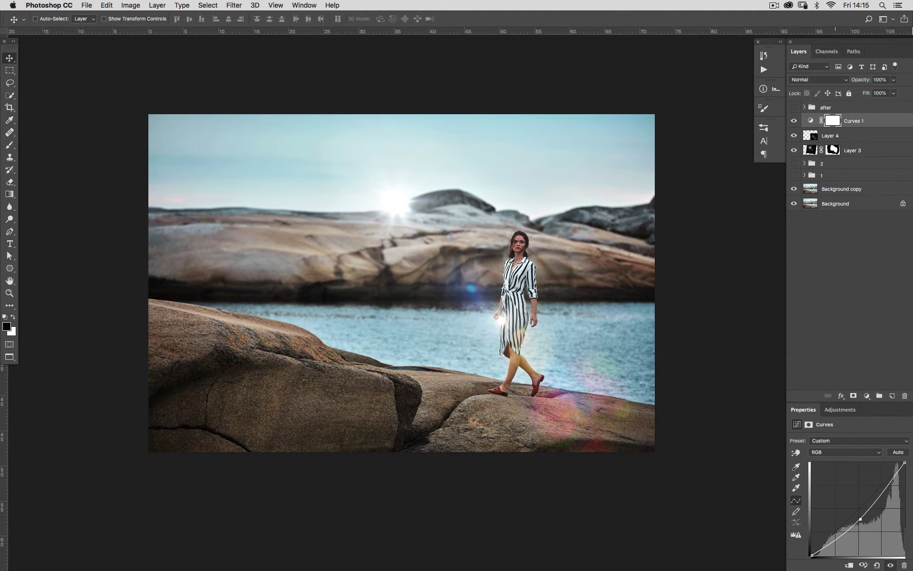
Step: Add a white mask to Layer 4 and paint black over the rocks to hide flare
left_click(830, 135)
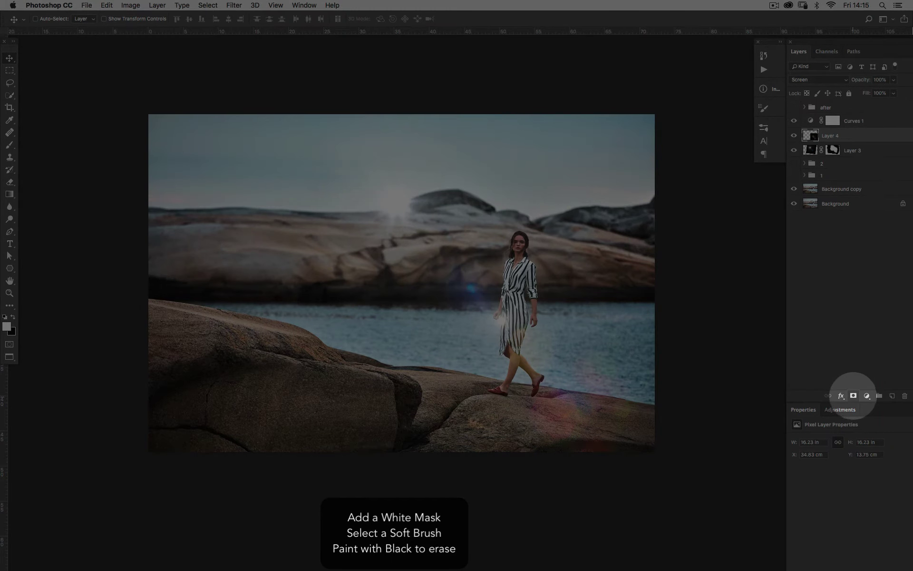
left_click(854, 395)
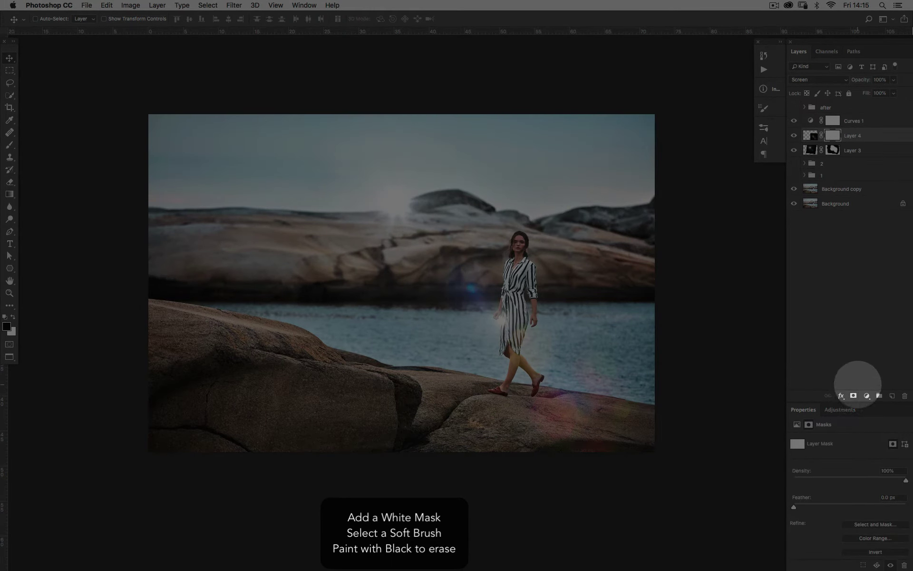
key("b")
key("bracketleft")
key("bracketleft")
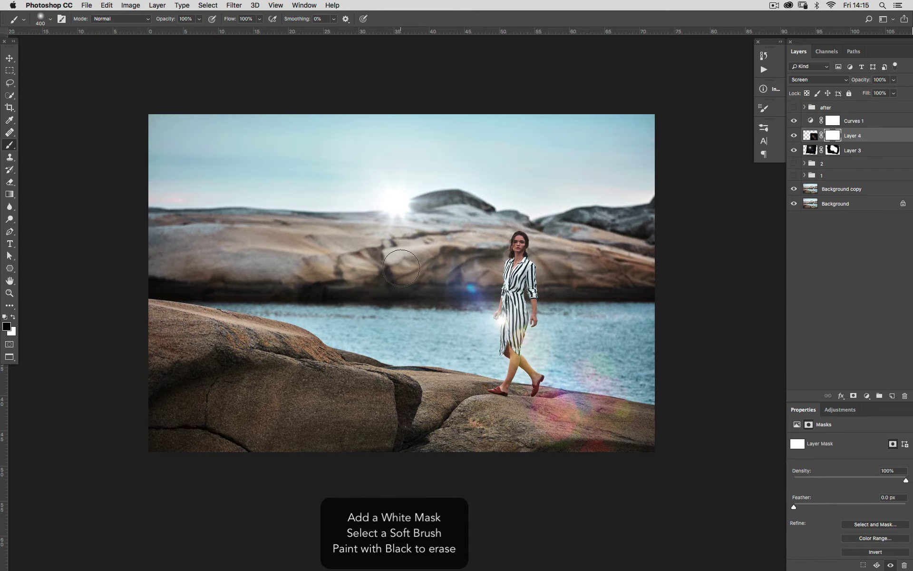
mouse_move(390, 289)
left_mouse_down()
mouse_move(479, 194)
mouse_move(590, 257)
mouse_move(589, 288)
left_mouse_up()
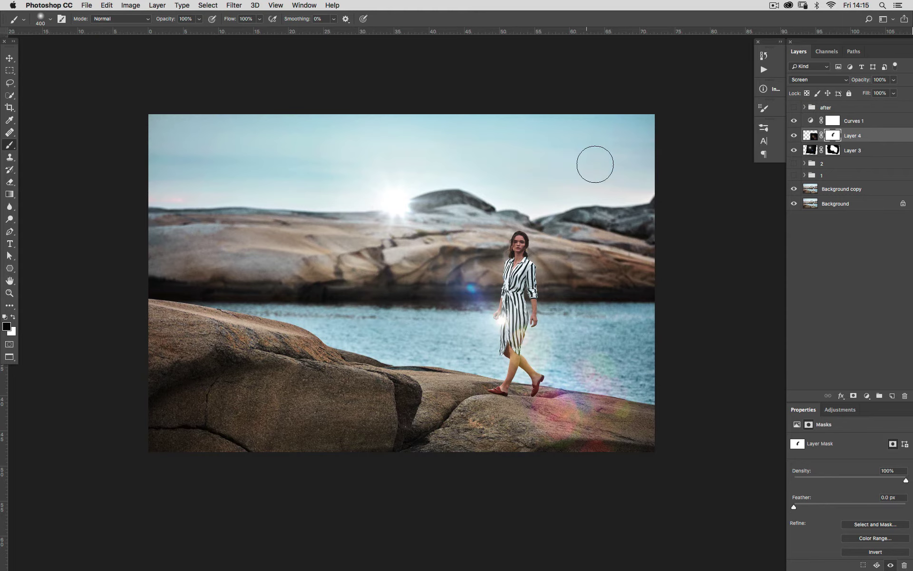
key("bracketright")
key("bracketright")
key("bracketright")
key("bracketright")
Step: Zoom in and toggle Layer 4's visibility to compare the masked flare, then zoom back out
key("ctrl+plus")
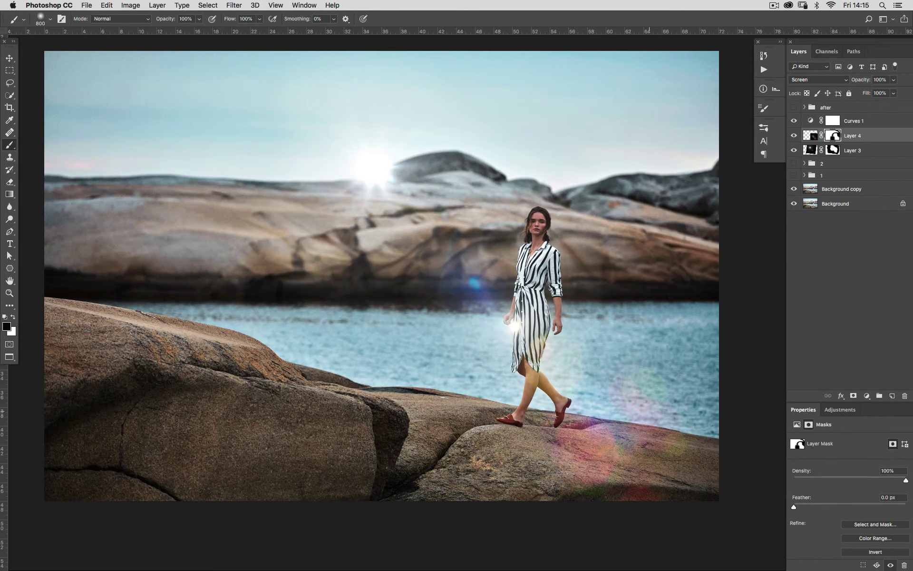
key("ctrl+r")
scroll(333, 309, "down", 3)
scroll(333, 309, "left", 3)
key("ctrl+r")
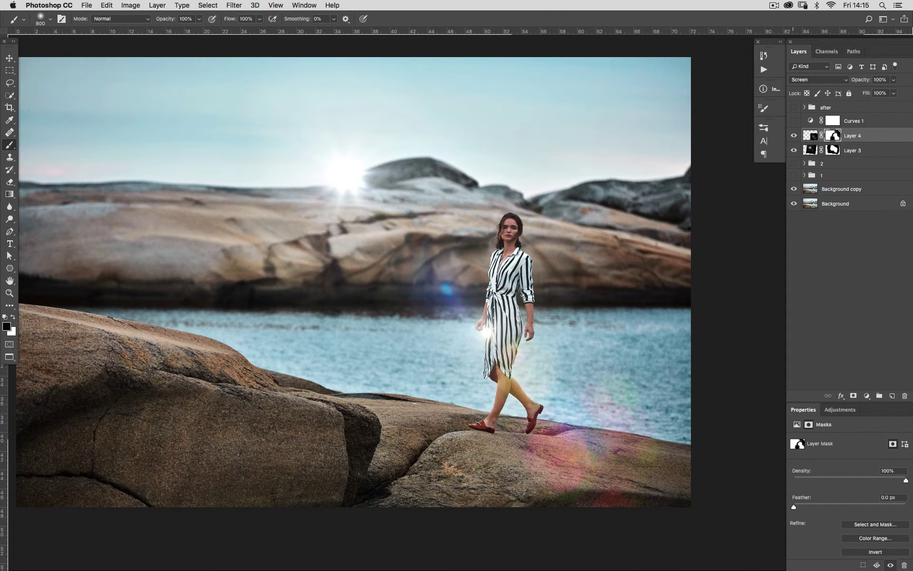
left_click(794, 121)
left_click(794, 120)
left_click(794, 120)
left_click(794, 121)
left_click(794, 120)
left_click(794, 121)
key("super+minus")
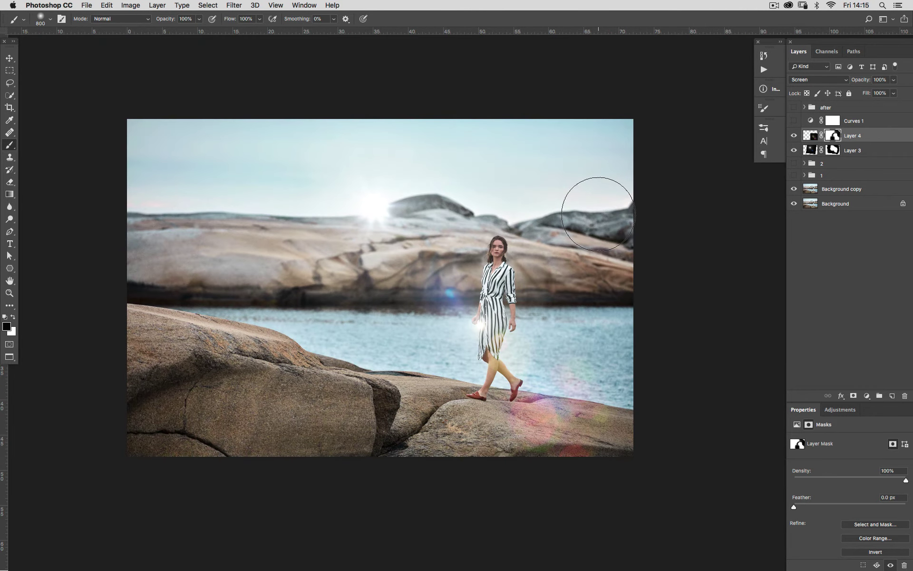
scroll(530, 299, "down", 3)
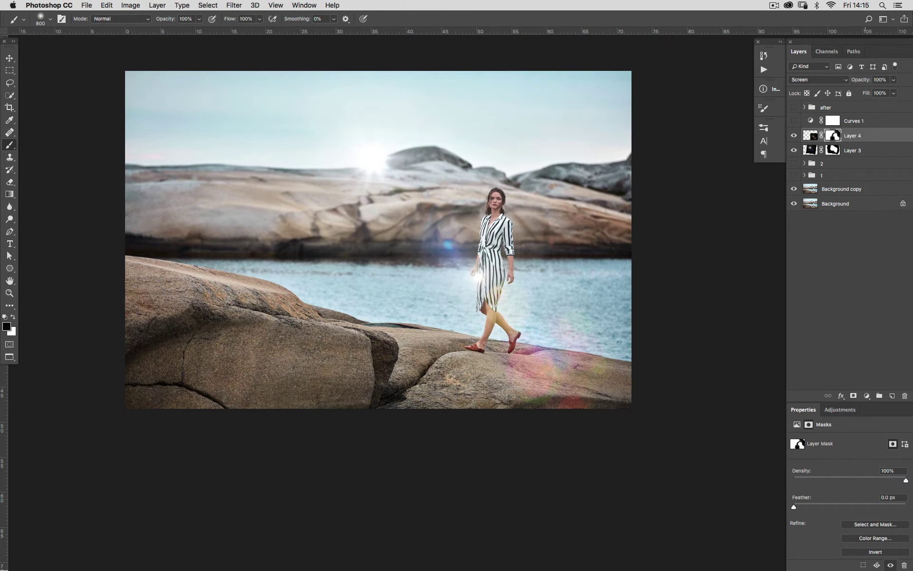
Step: Add Layer 3 to the Layer 4 selection, then zoom in and back out to review both flares
key("shift+alt+bracketleft")
key("x")
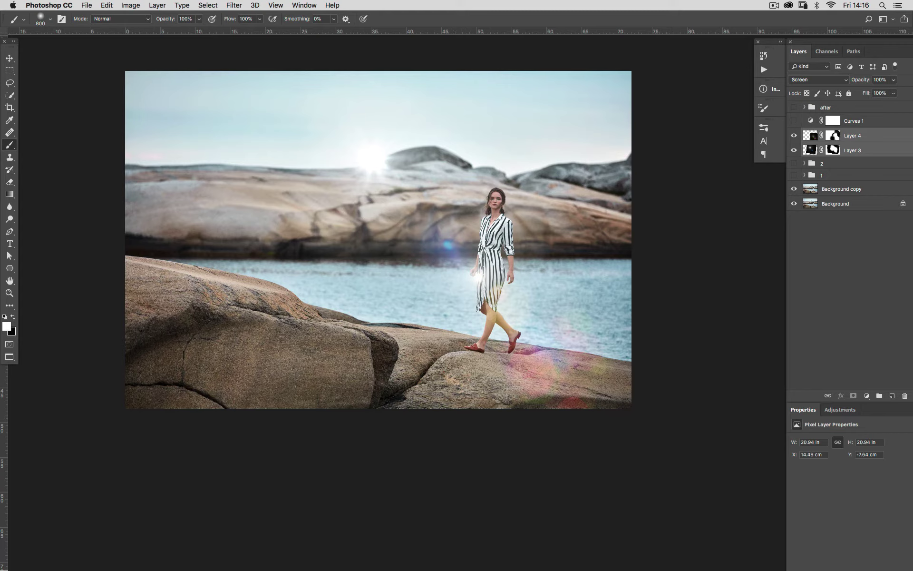
key("super+equal")
key("super+equal")
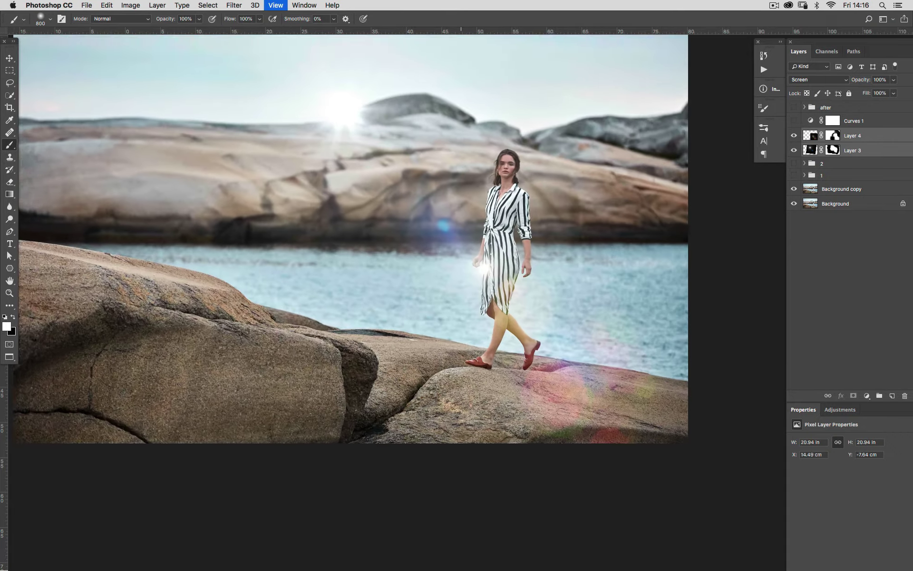
key("super+minus")
key("super+minus")
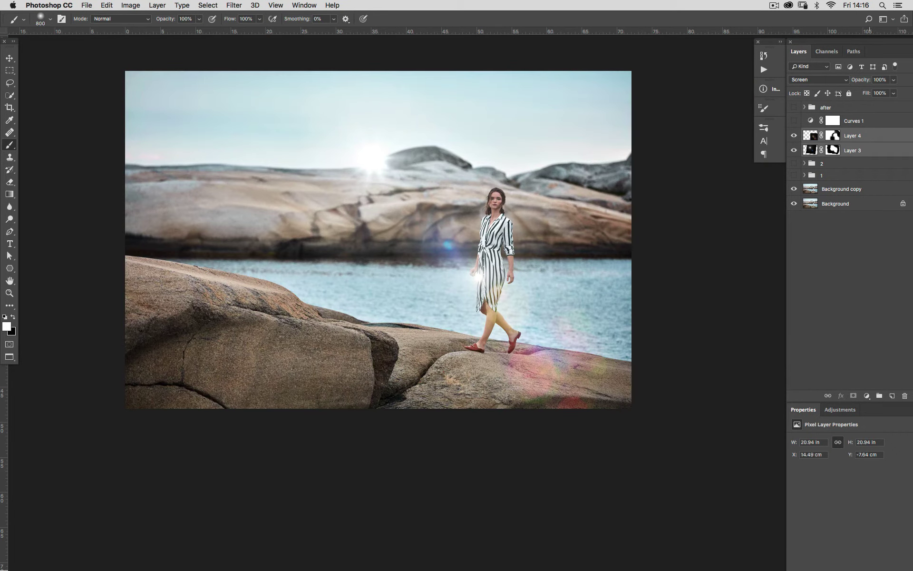
Step: Group Layer 3 and Layer 4 into a group named 3 and expand it
key("super+g")
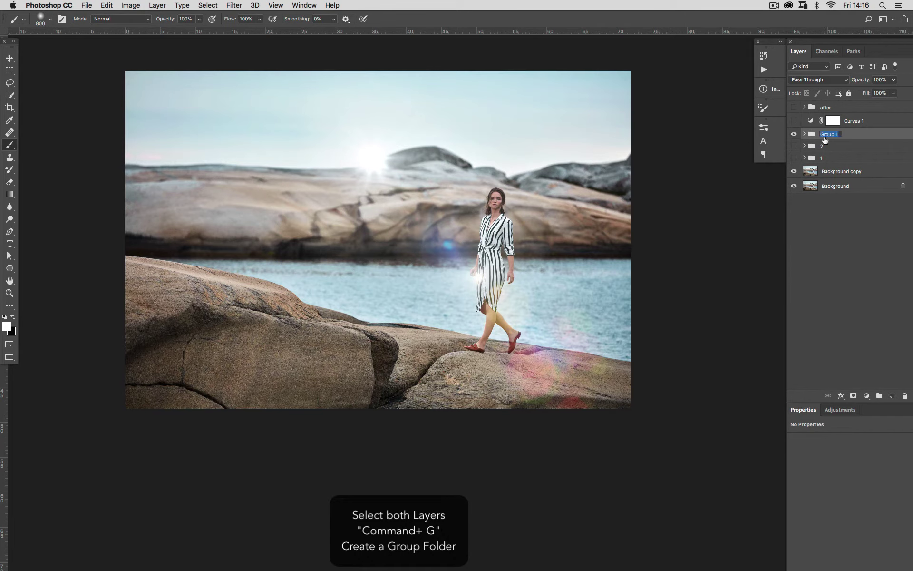
type("3")
key("Return")
left_click(804, 134)
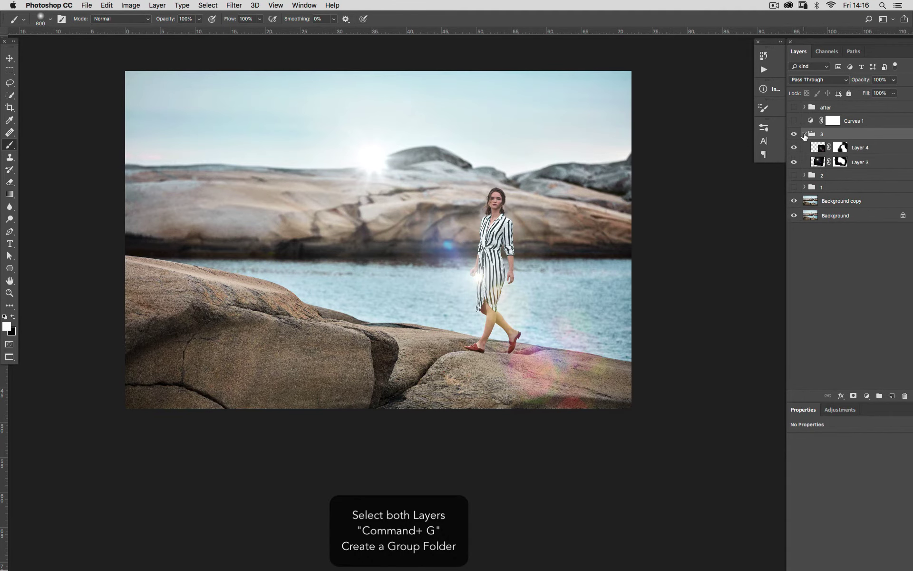
Step: Zoom in, show rulers, and toggle Layer 4 and Layer 3 to compare each flare
key("super+equal")
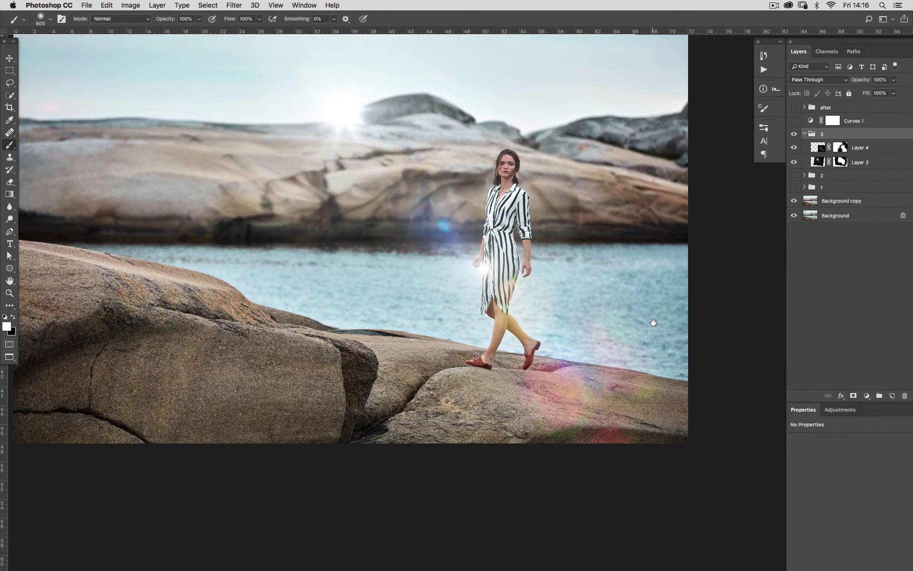
left_click_drag(652, 333, 660, 376)
key("super+r")
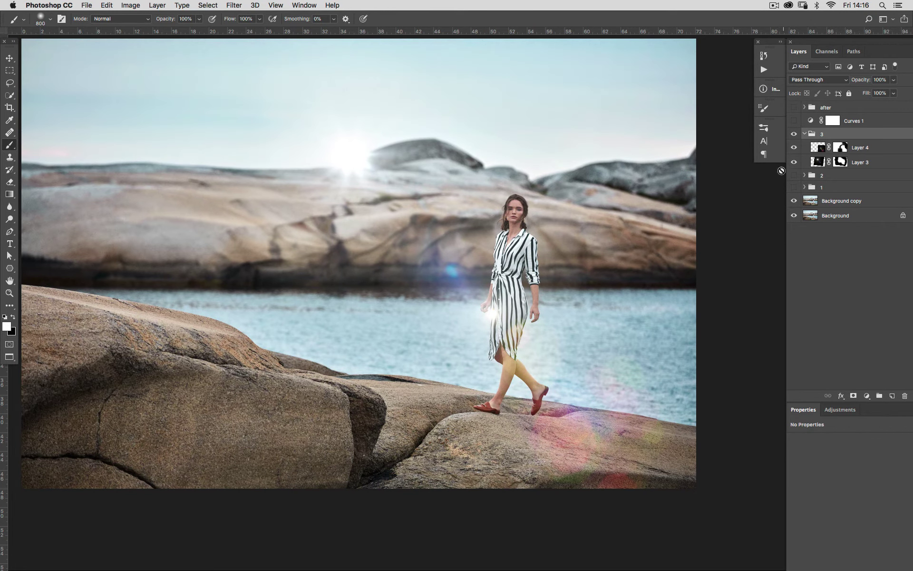
left_click(794, 148)
left_click(794, 147)
left_click(795, 163)
left_click(795, 165)
Step: Add a Photo Filter adjustment layer clipped to Layer 3
left_click(863, 151)
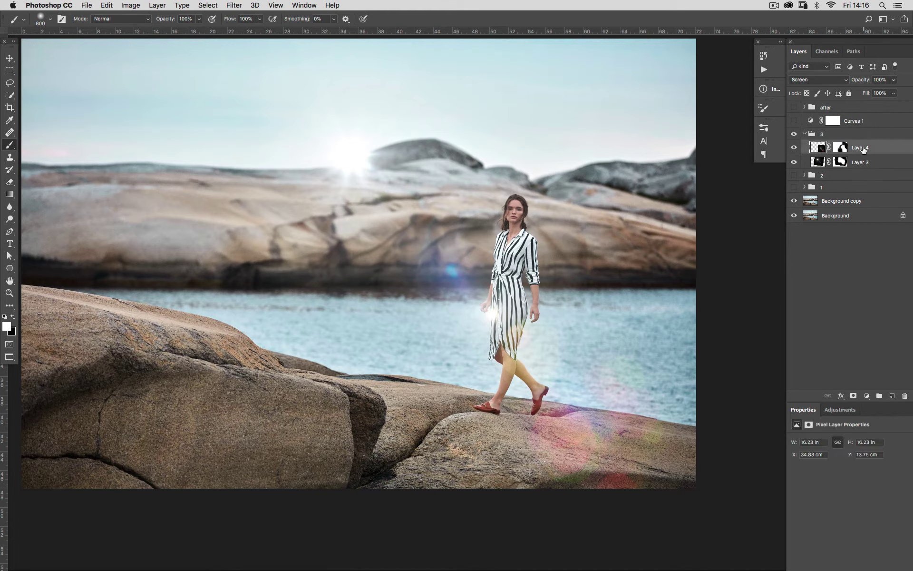
left_click(816, 166)
left_click(867, 396)
mouse_move(871, 560)
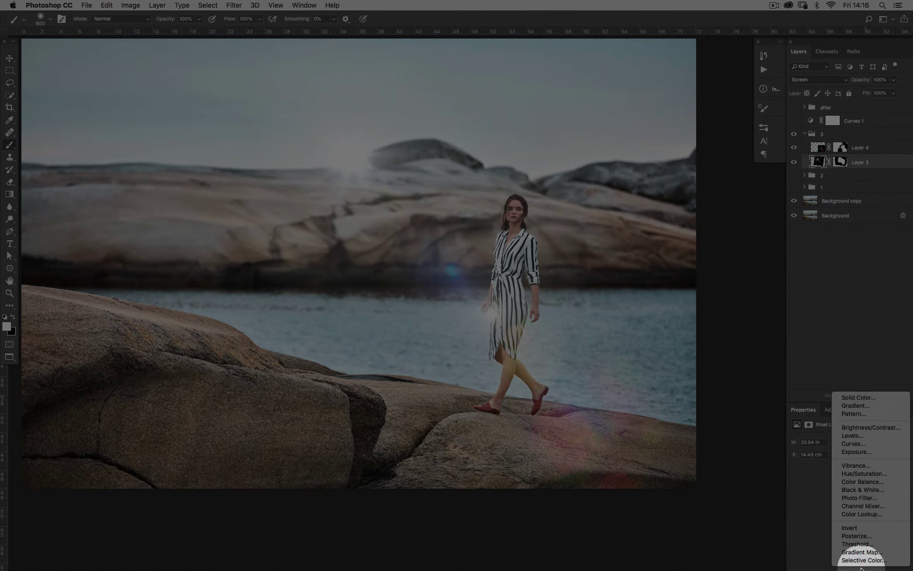
left_click(858, 497)
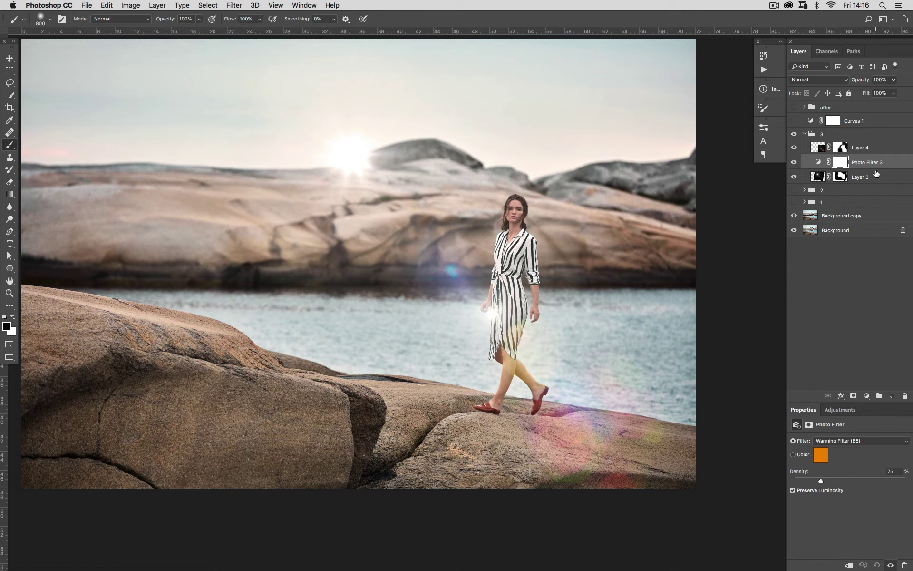
left_click(877, 170, "alt")
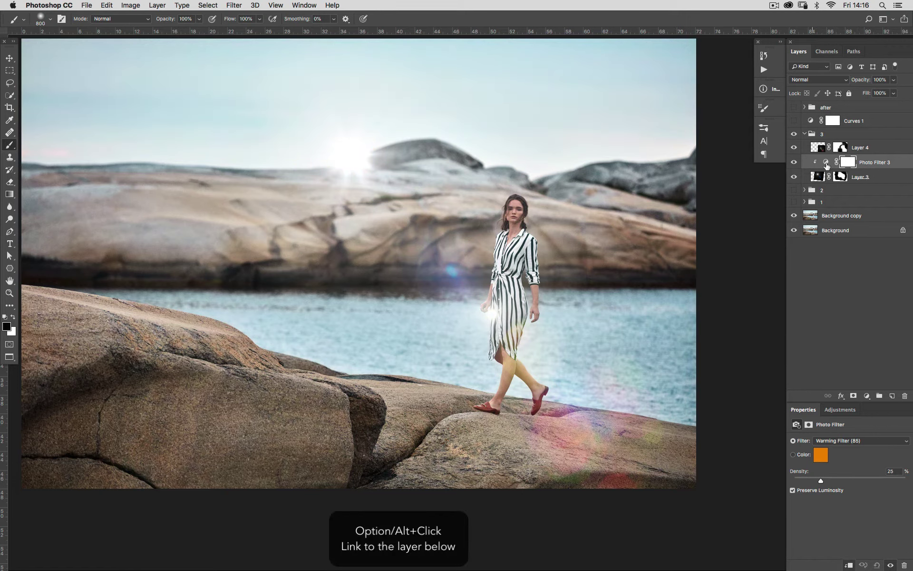
Step: Set the Photo Filter to Warming Filter (LBA) at 73% density
left_click_drag(821, 482, 874, 482)
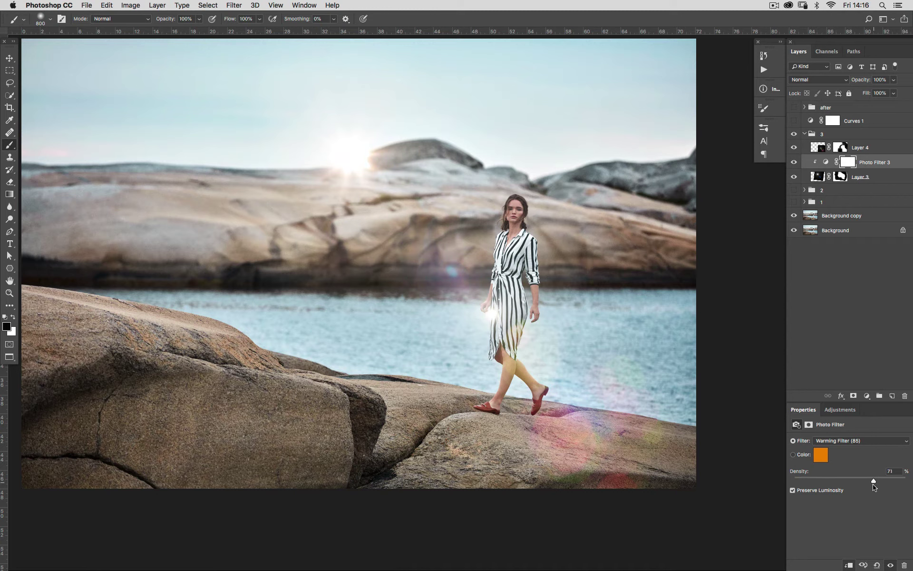
left_click(850, 439)
left_click(845, 455)
key("super+minus")
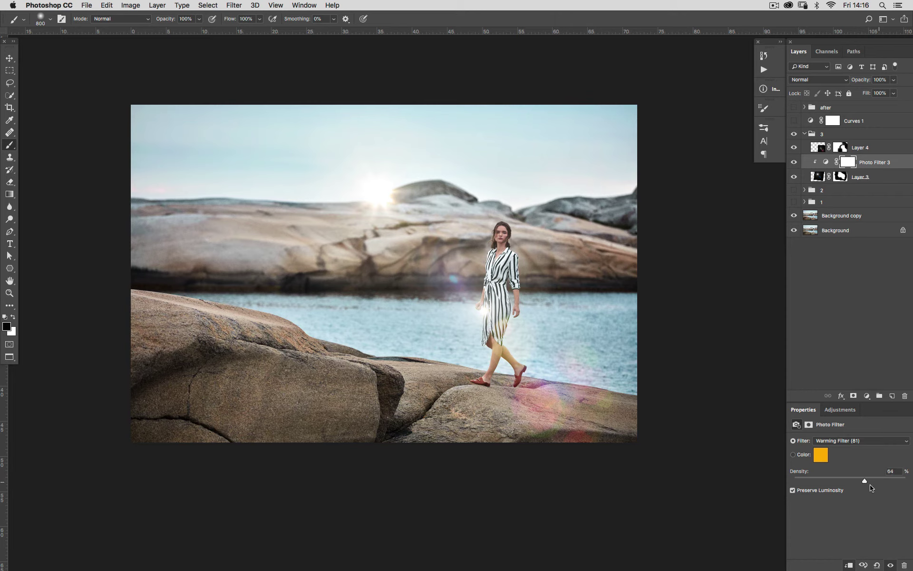
left_click_drag(875, 483, 877, 487)
left_click(848, 441)
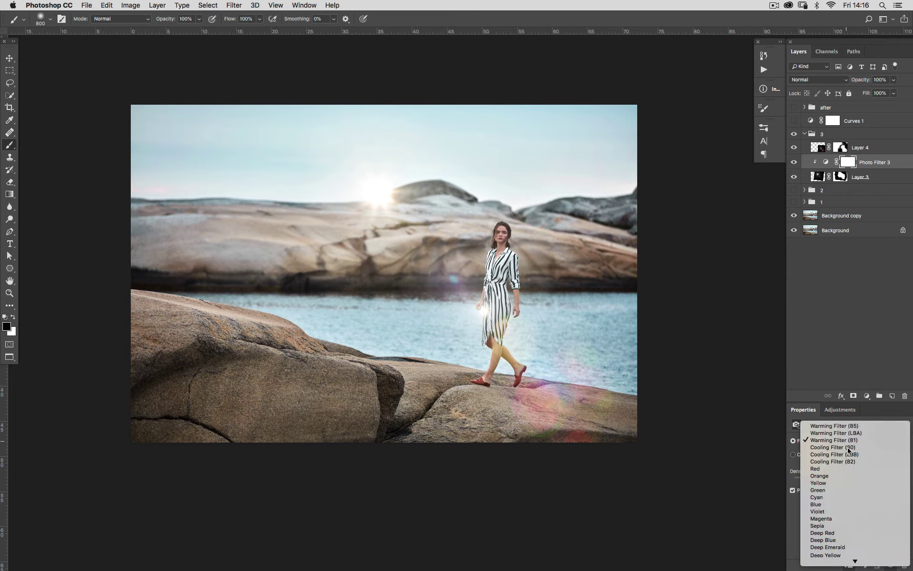
left_click(847, 448)
left_click(847, 442)
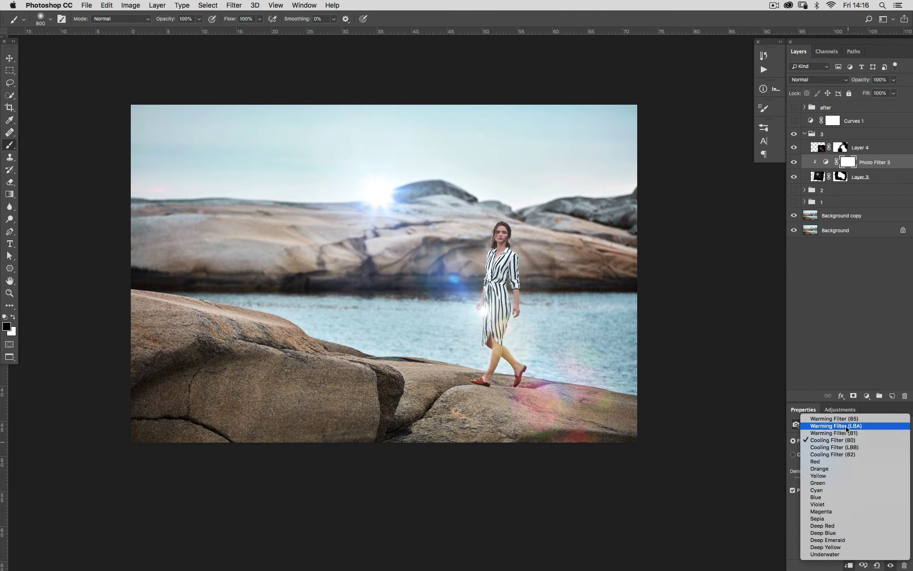
left_click(847, 426)
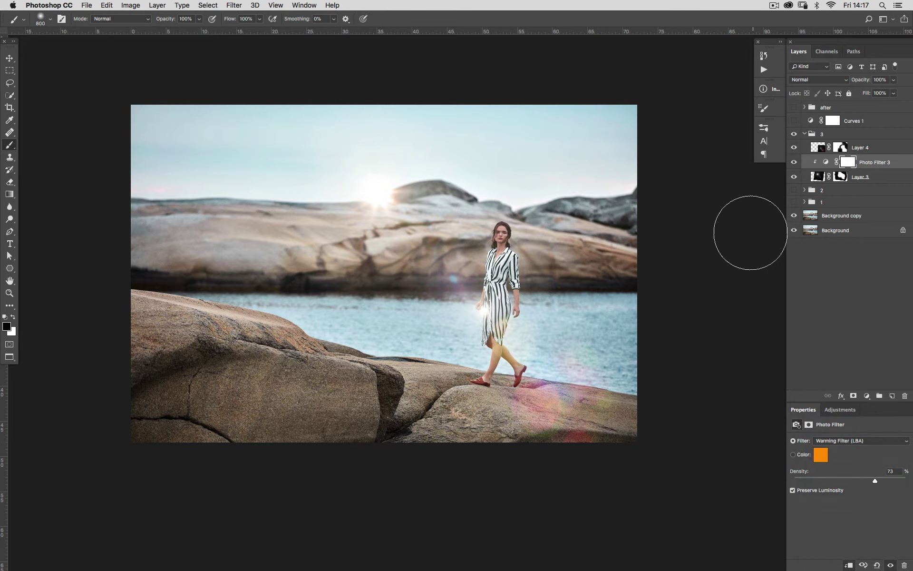
left_click(822, 150)
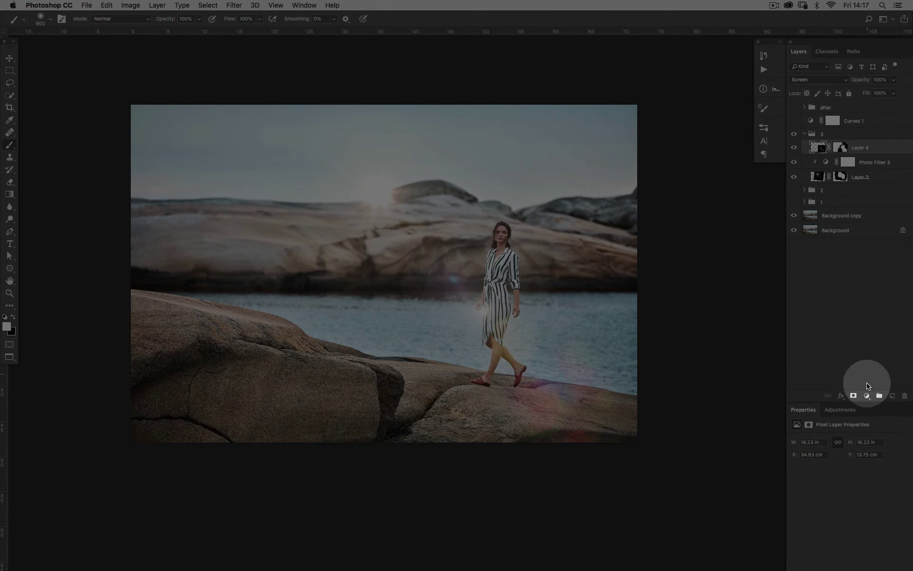
Step: Add a Hue/Saturation adjustment clipped to Layer 4 with saturation raised to +10
left_click(867, 394)
left_click(860, 473)
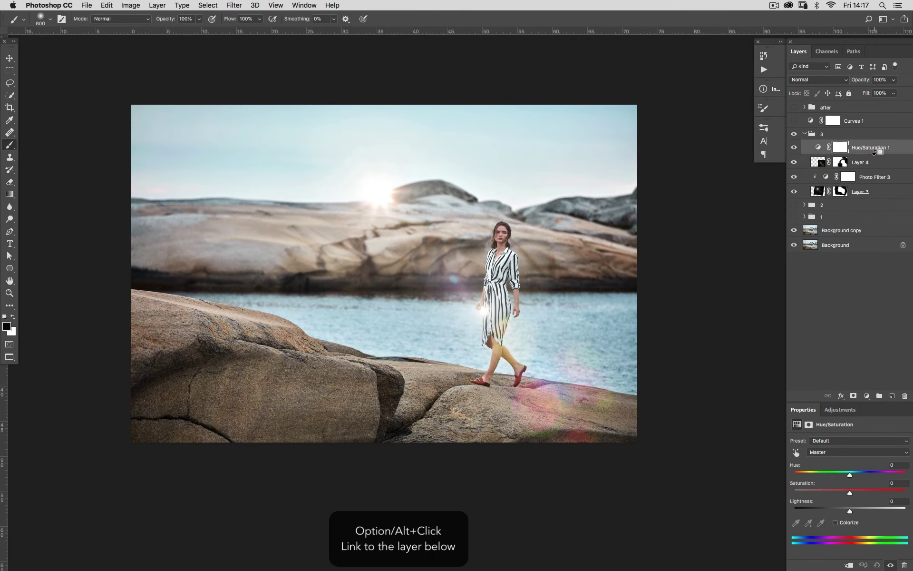
left_click(874, 151, "alt")
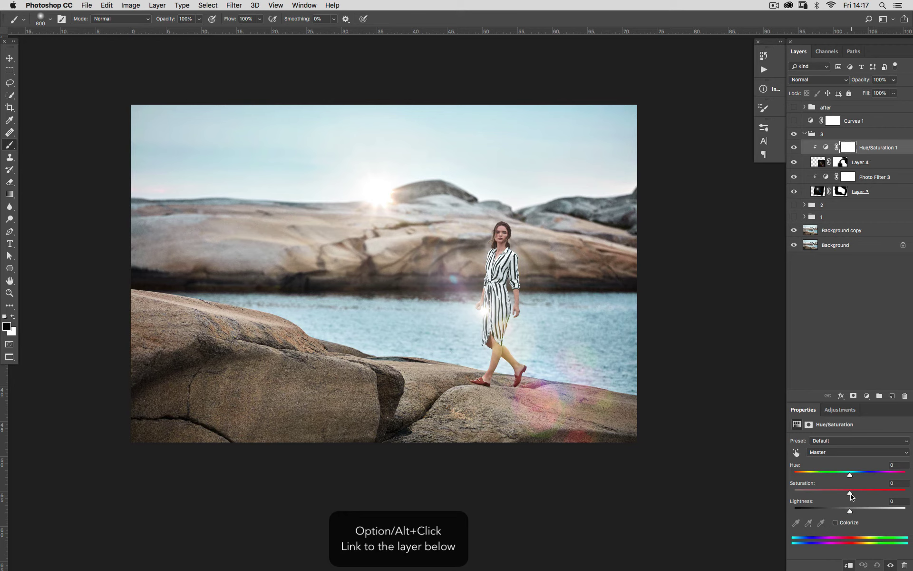
mouse_move(851, 495)
left_mouse_down()
mouse_move(874, 496)
mouse_move(856, 495)
left_mouse_up()
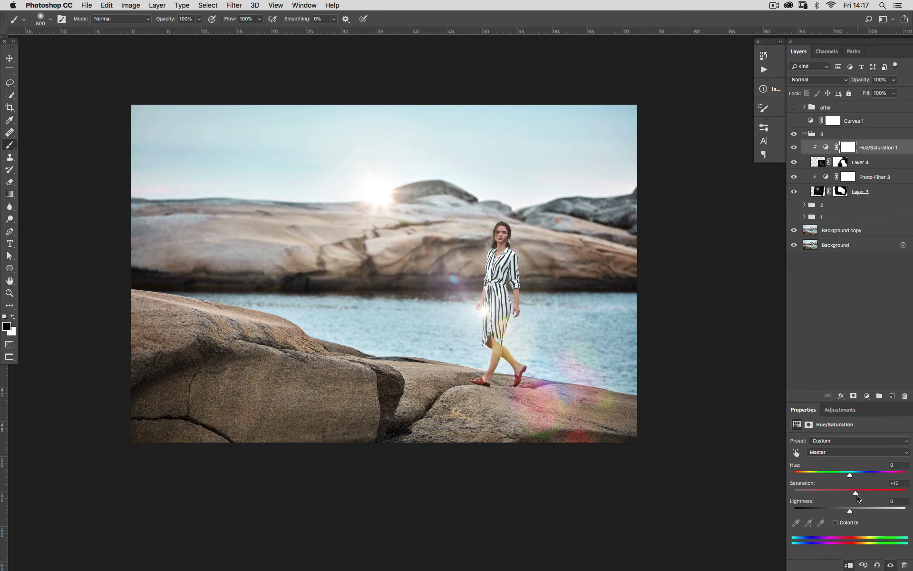
Step: Toggle group 3 on and off to compare, swap colours, and select group 3
left_click(795, 135)
left_click(795, 135)
left_click(794, 136)
left_click(794, 136)
left_click(794, 135)
left_click(793, 135)
left_click(793, 135)
left_click(793, 135)
key("super+equal")
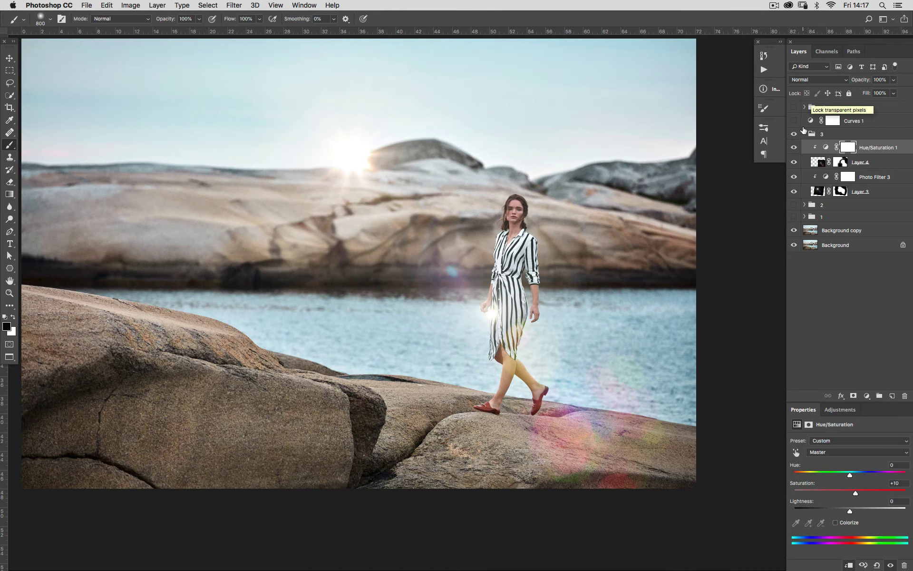
left_click(799, 136)
left_click(794, 135)
left_click(794, 135)
left_click(794, 135)
key("x")
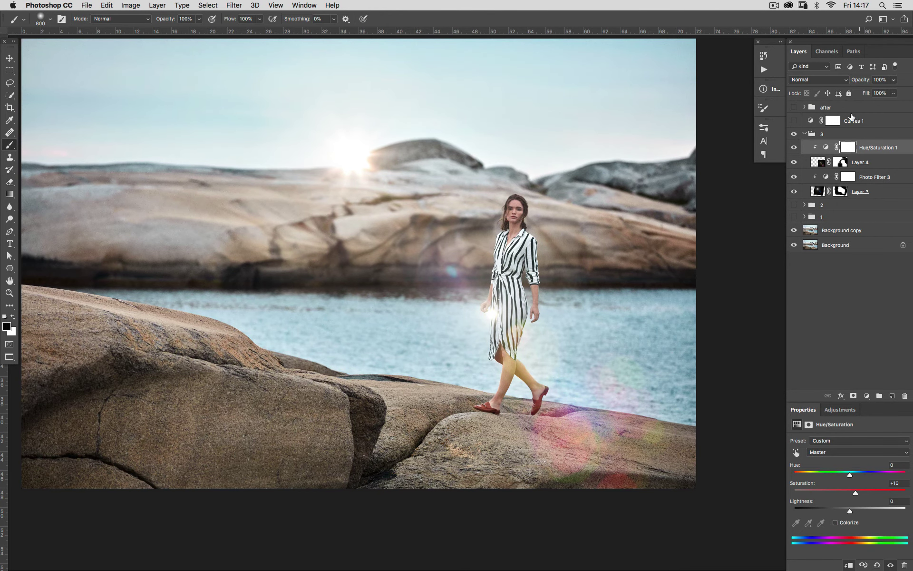
left_click(845, 135)
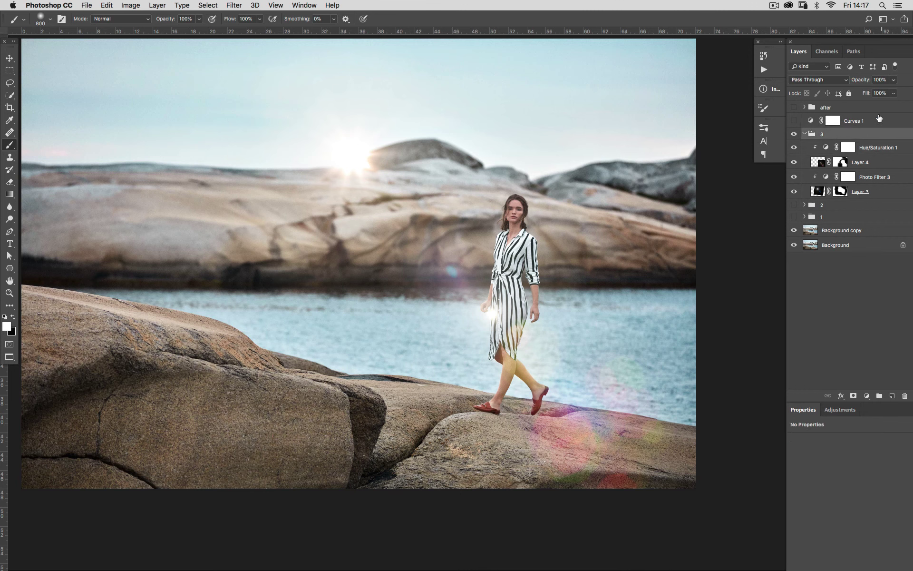
left_click(794, 134)
left_click(793, 134)
Step: Add a mask to group 3 and paint out the glare over the woman's head with a 900 brush
left_click(854, 395)
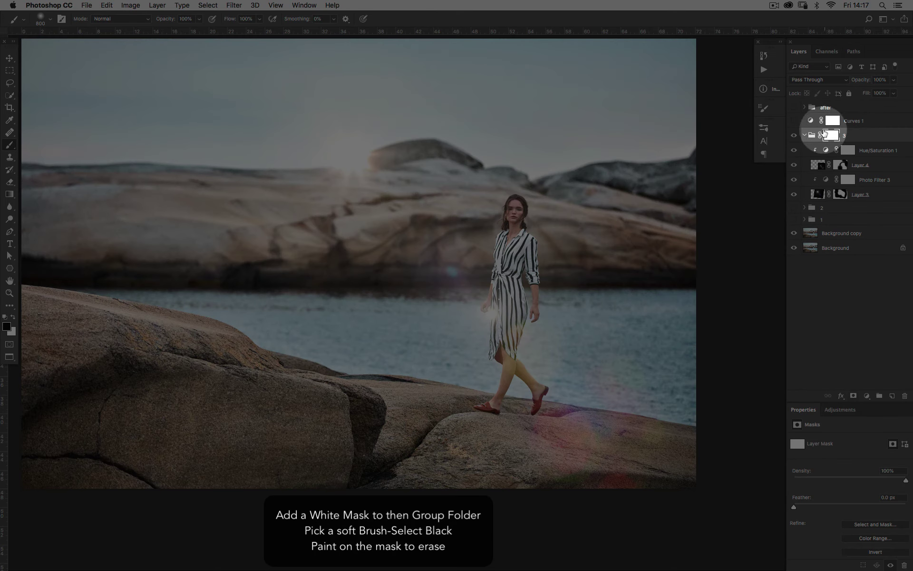
key("bracketleft")
key("bracketleft")
key("bracketleft")
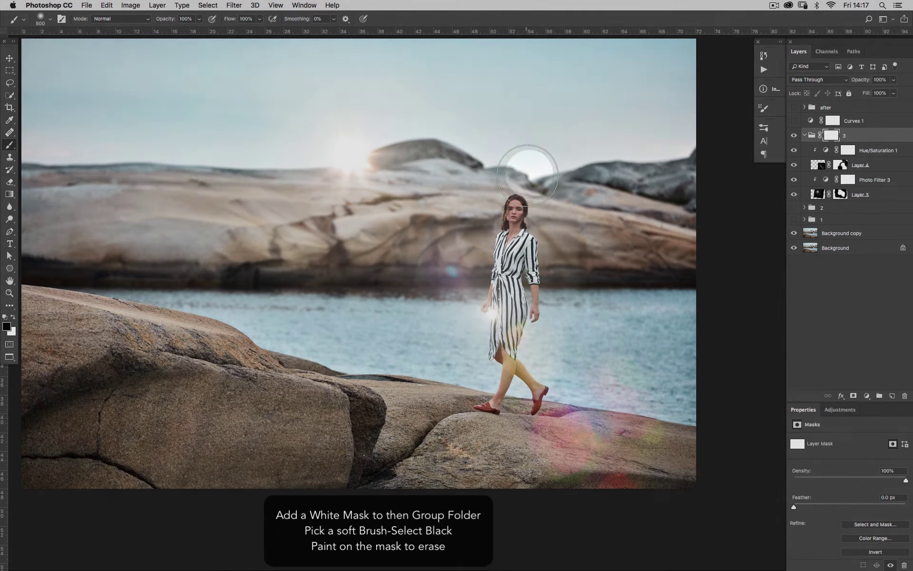
key("bracketright")
key("bracketright")
key("bracketright")
key("bracketright")
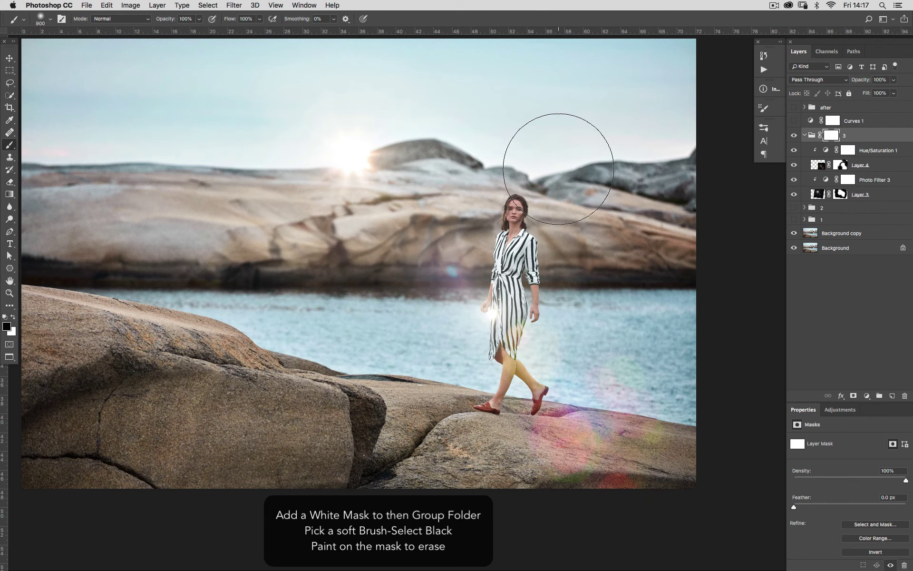
left_click(51, 20)
left_click(51, 19)
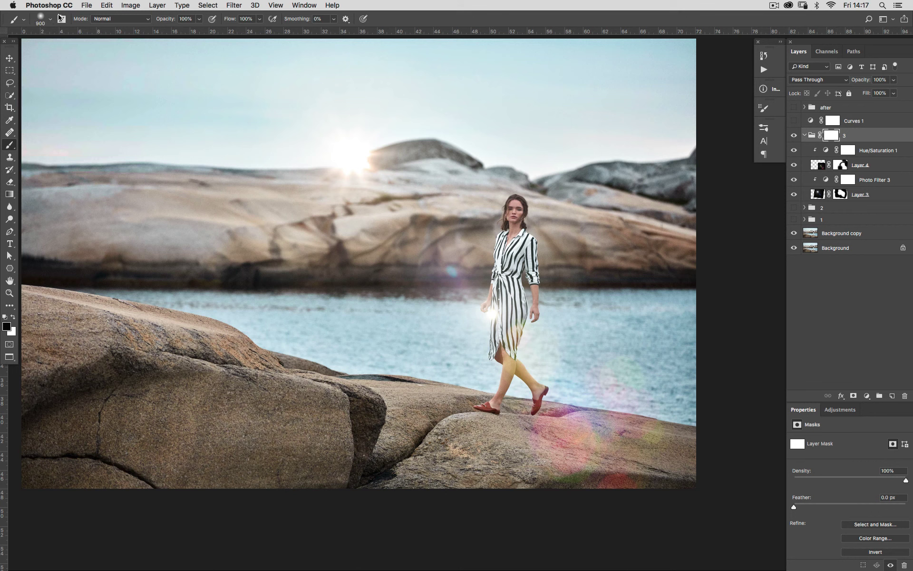
left_click(538, 195)
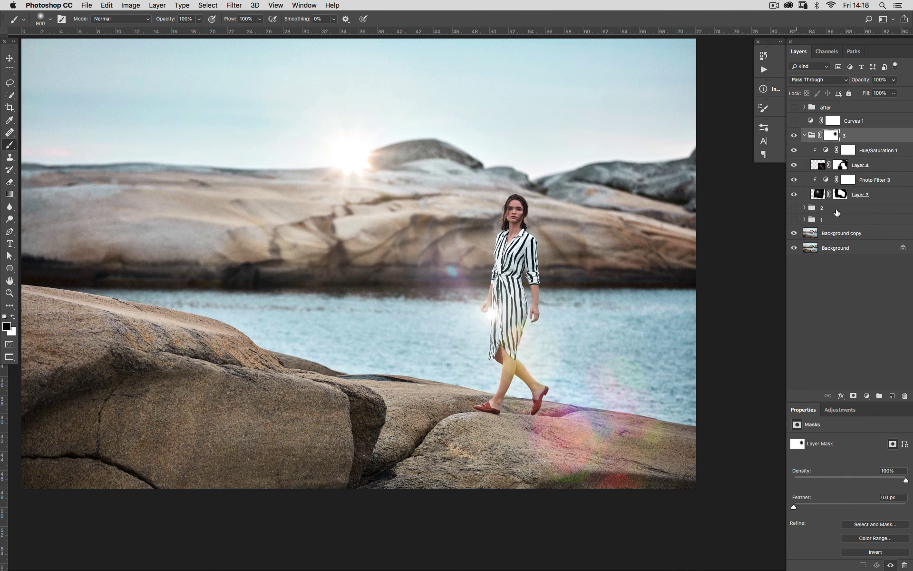
Step: Toggle group 3 on and off to compare the masked flares
left_click(793, 137)
left_click(793, 137)
left_click(793, 137)
left_click(793, 137)
left_click(792, 137)
left_click(790, 138)
left_click(789, 138)
left_click(790, 138)
left_click(790, 138)
left_click(788, 139)
left_click_drag(704, 373, 730, 384)
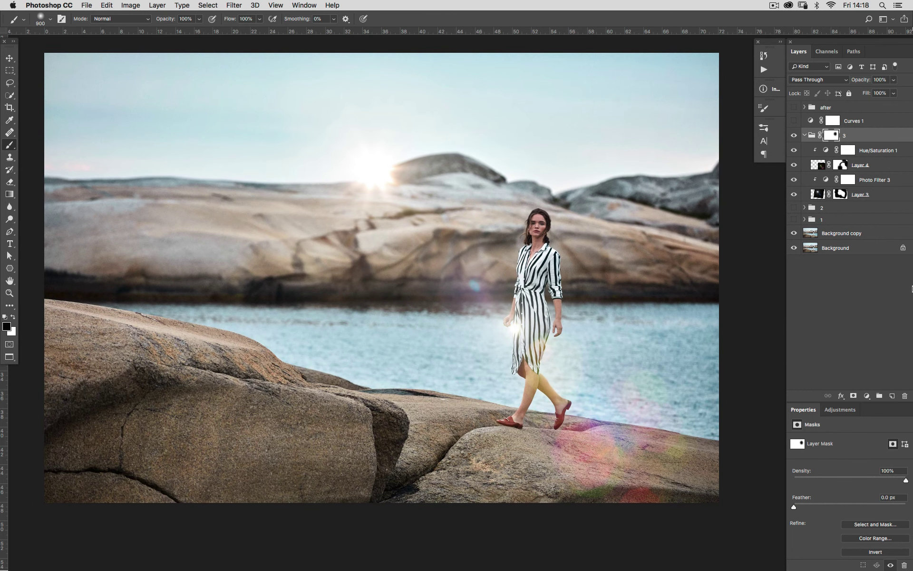